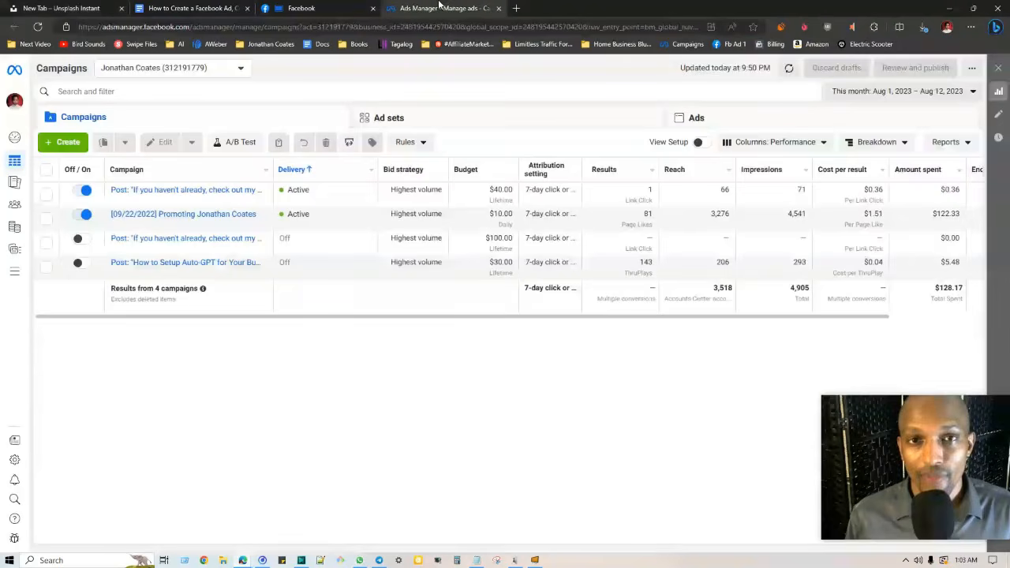
Try a $3 daily budget on the September 2022 promoting campaign, then settle on $10.00
click(442, 8)
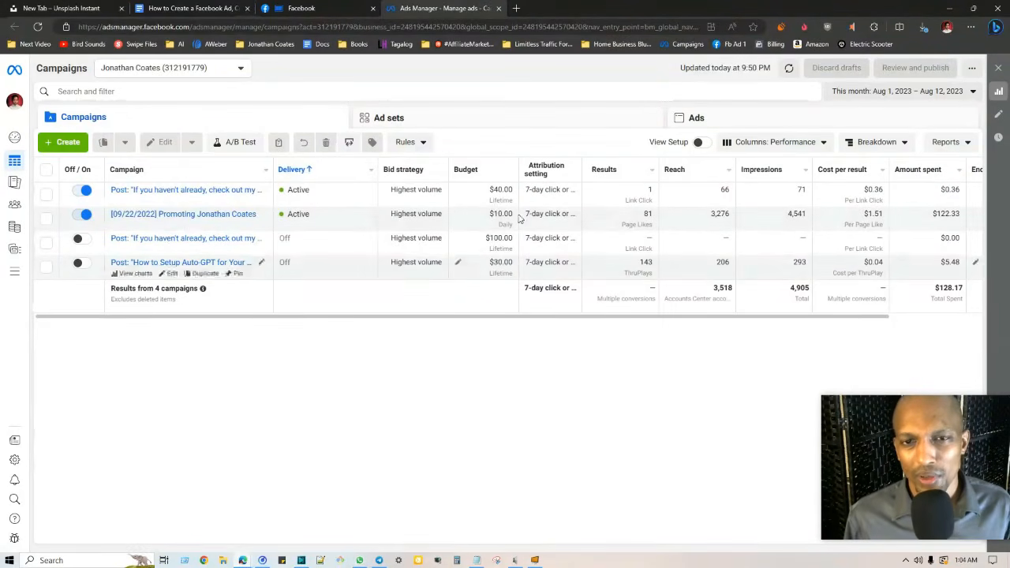
click(458, 217)
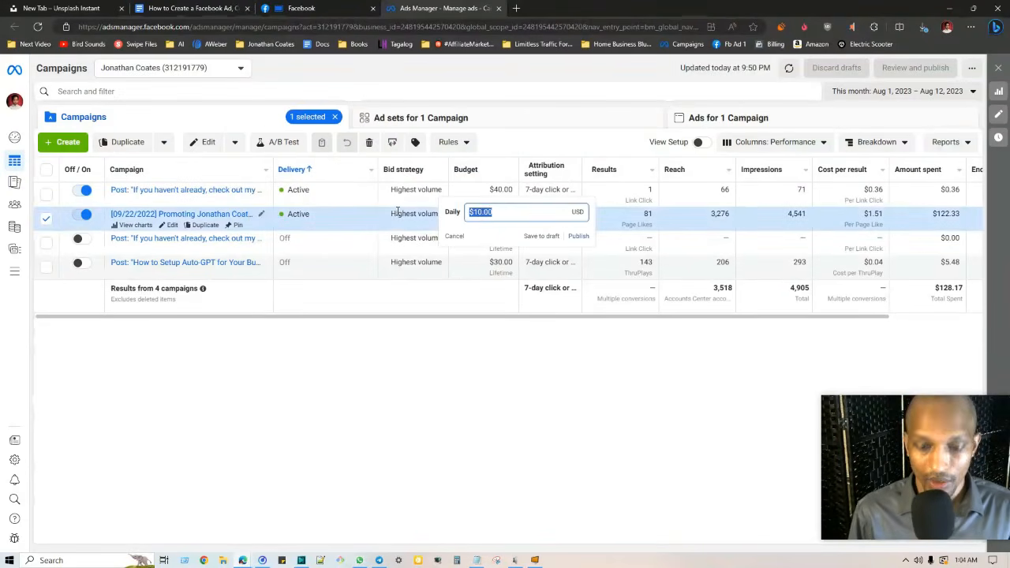
text(3)
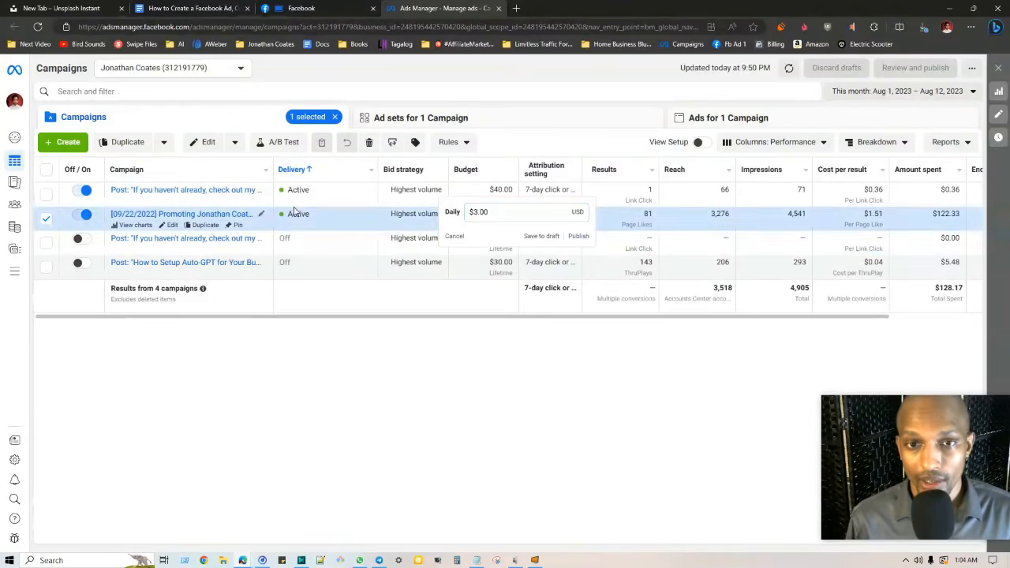
drag(513, 212, 428, 212)
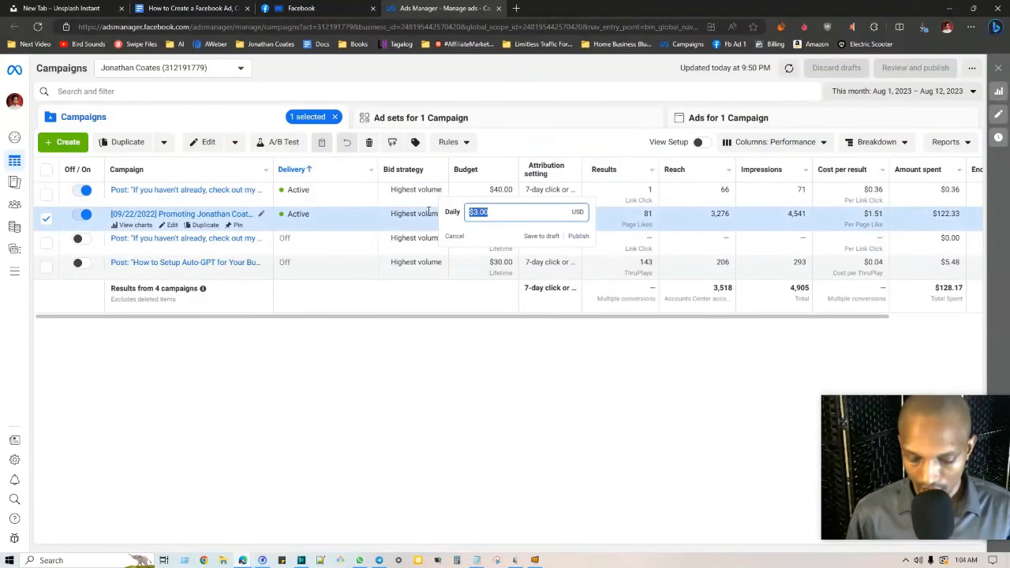
text(10)
key(Return)
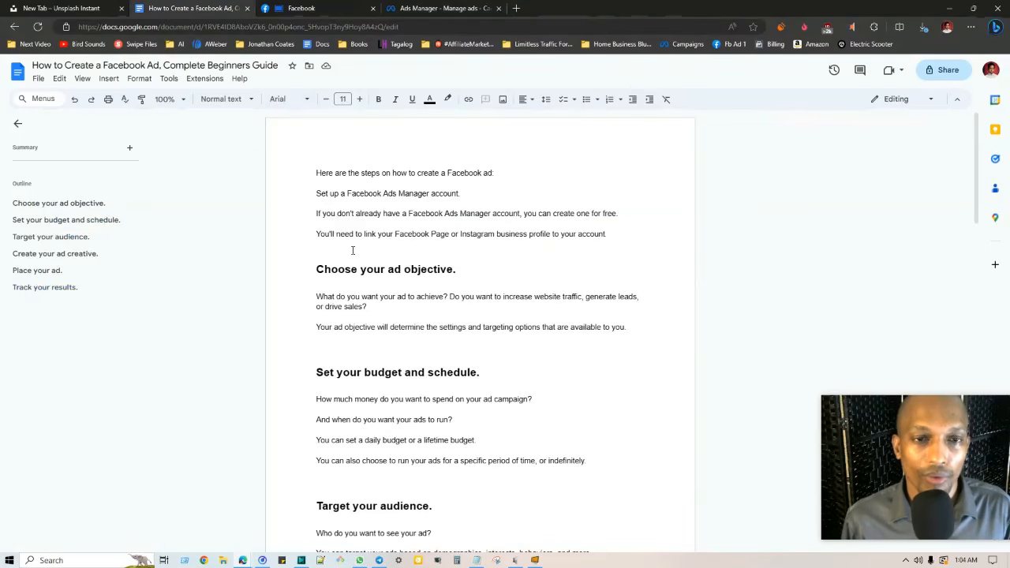
Scroll the profile's posts and open the Affiliate Marketing Samurai page from one of them
click(342, 8)
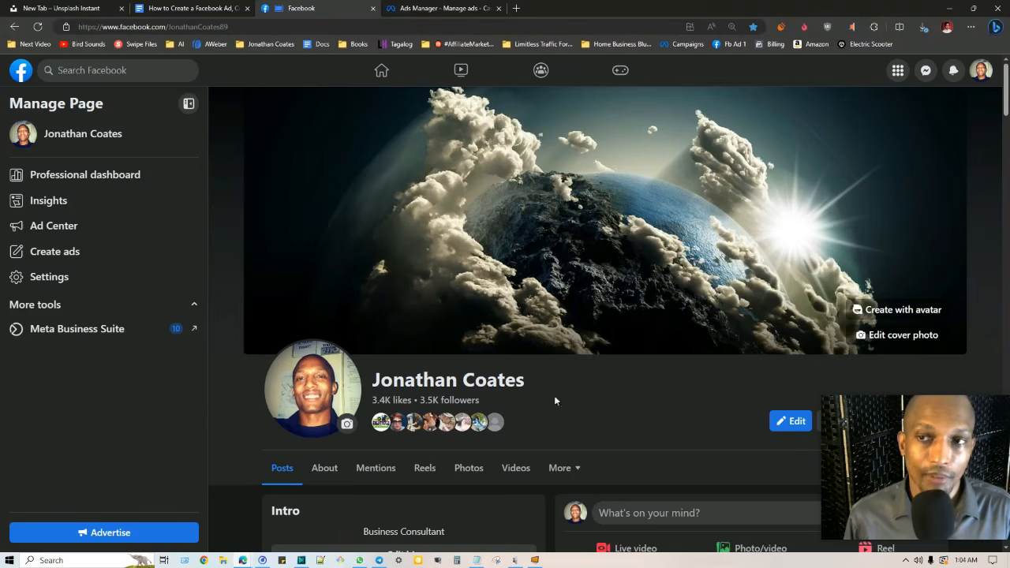
scroll(877, 154, down, 10)
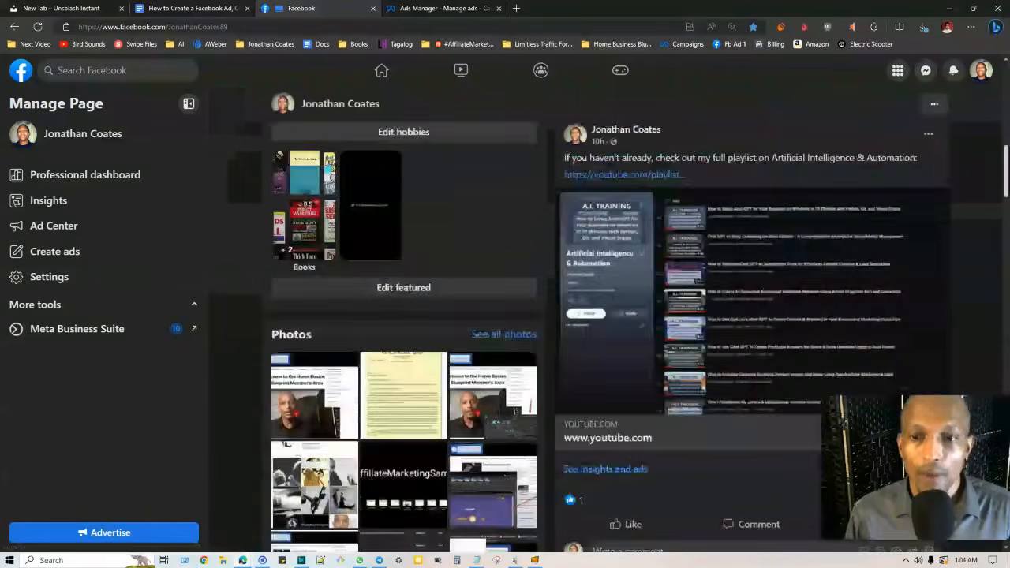
scroll(678, 412, down, 10)
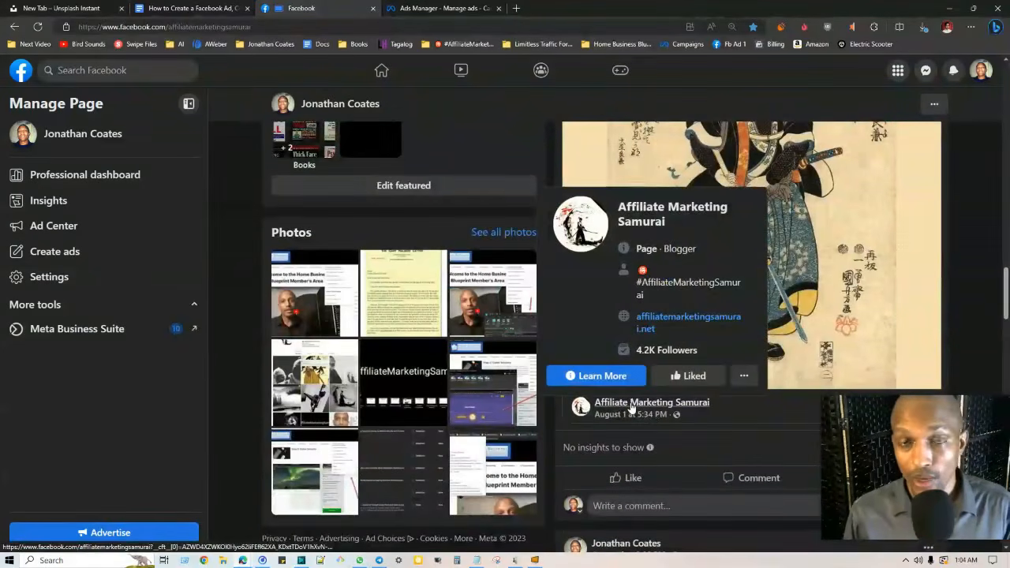
click(632, 403)
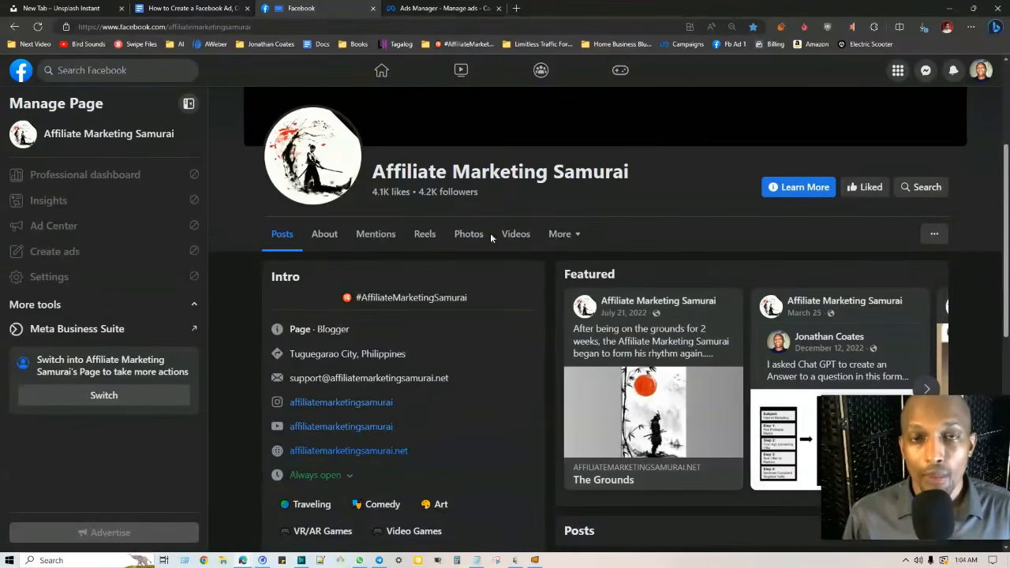
click(471, 7)
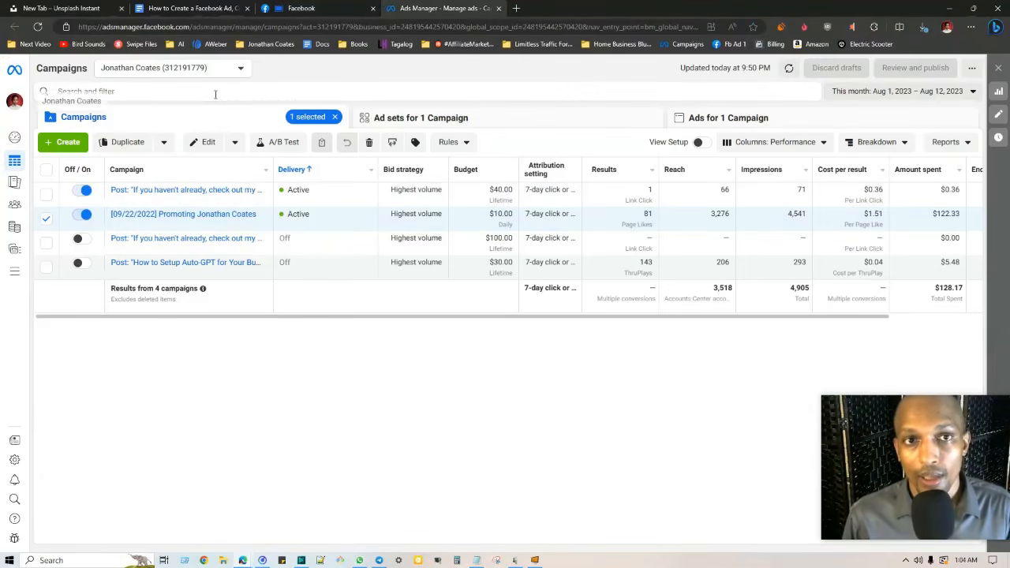
Switch back to the 'How to Create a Facebook Ad, Complete Beginners Guide' document
click(174, 6)
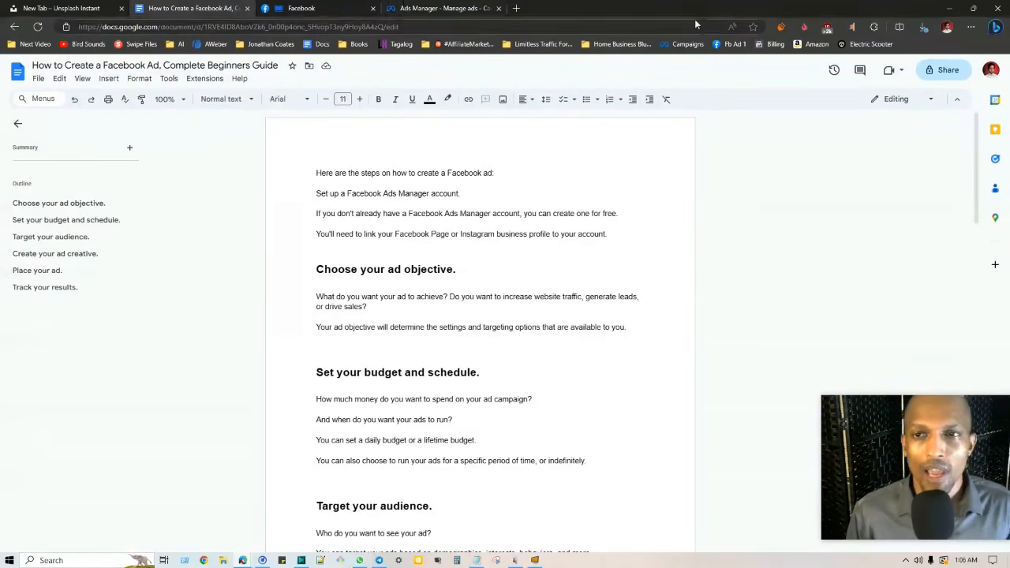
Open the Fb Ad 1 bookmark's 'Attention Entrepreneurs & Business Owners' video post in a new tab and scroll it
right_click(735, 44)
click(779, 52)
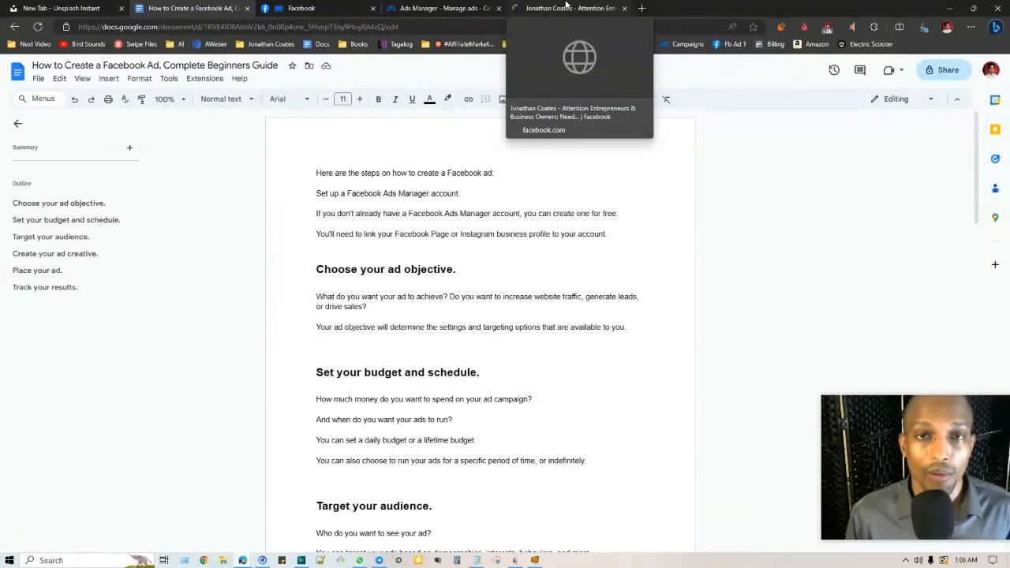
click(566, 7)
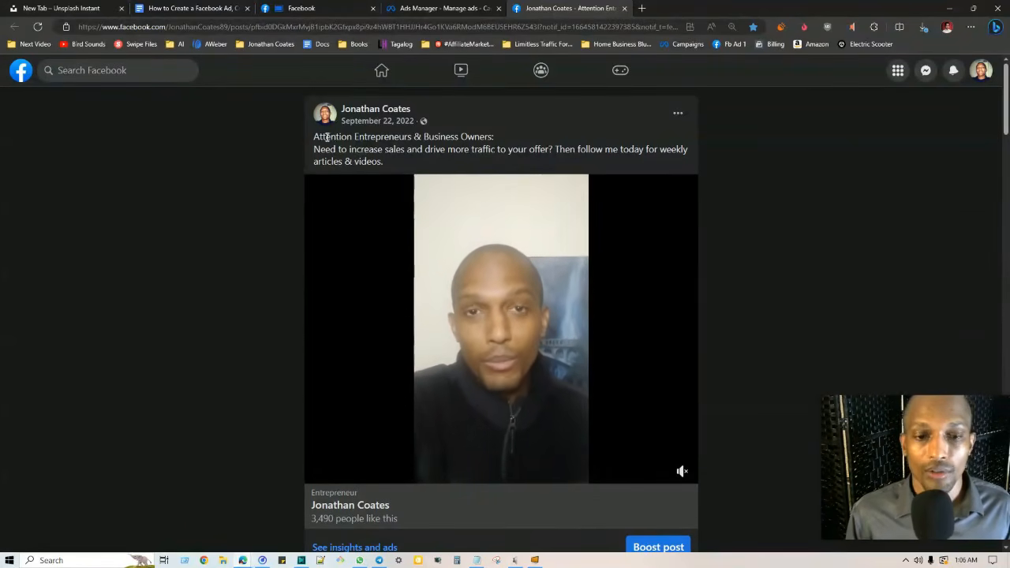
scroll(318, 182, down, 2)
scroll(319, 210, down, 1)
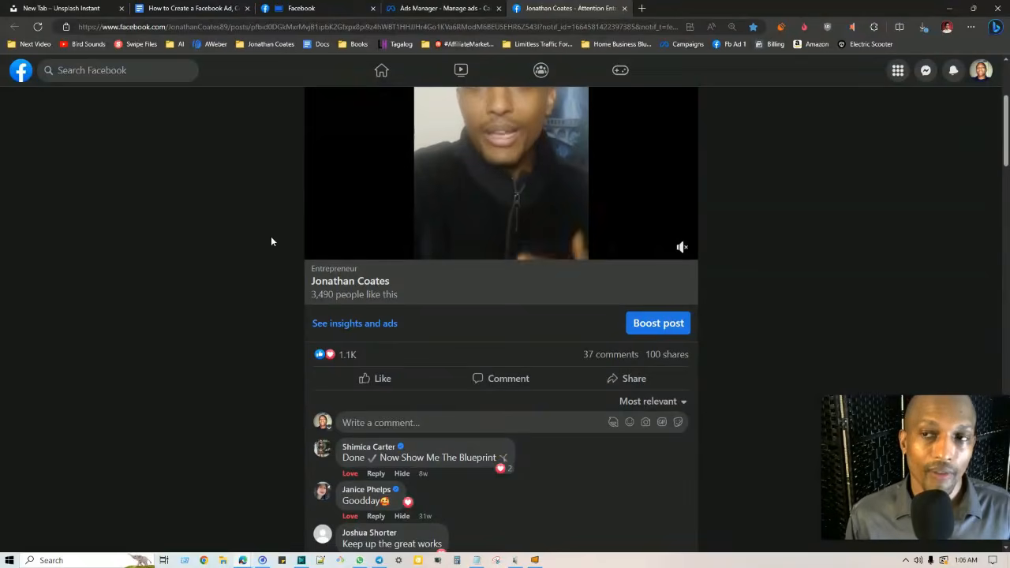
scroll(271, 237, up, 3)
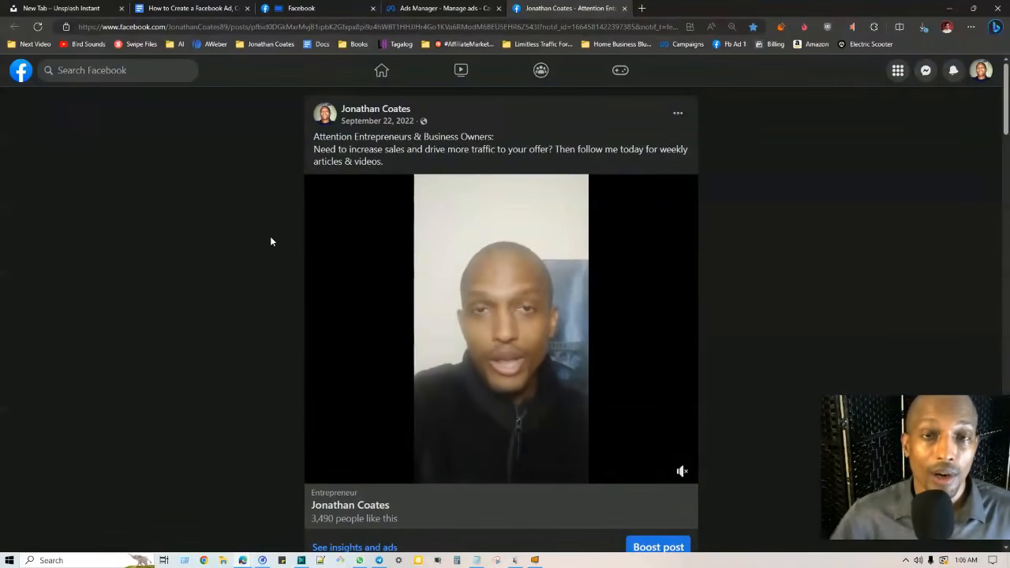
click(225, 6)
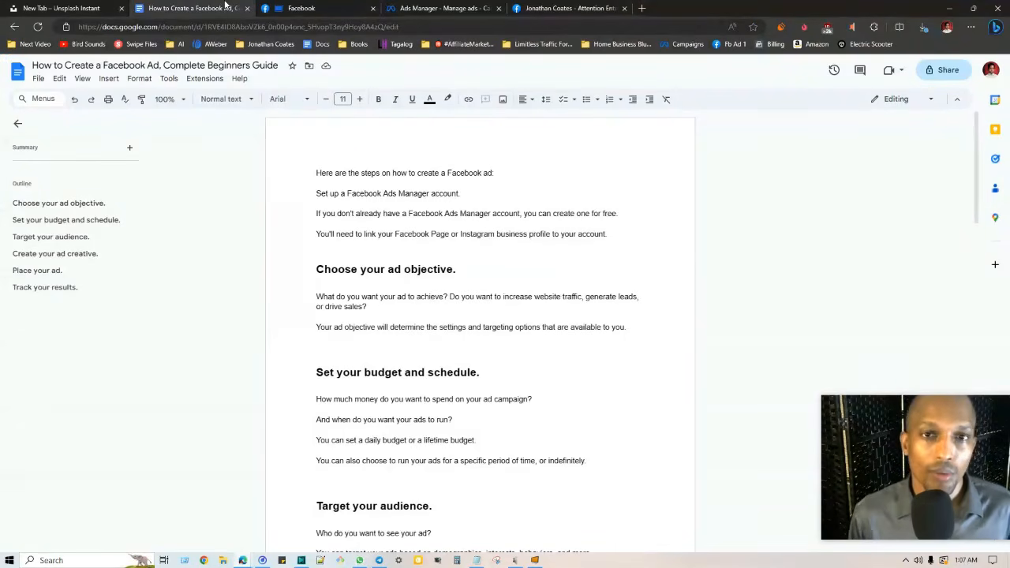
Open the saved Limitless Traffic Formula opt-in page in a new tab
click(513, 45)
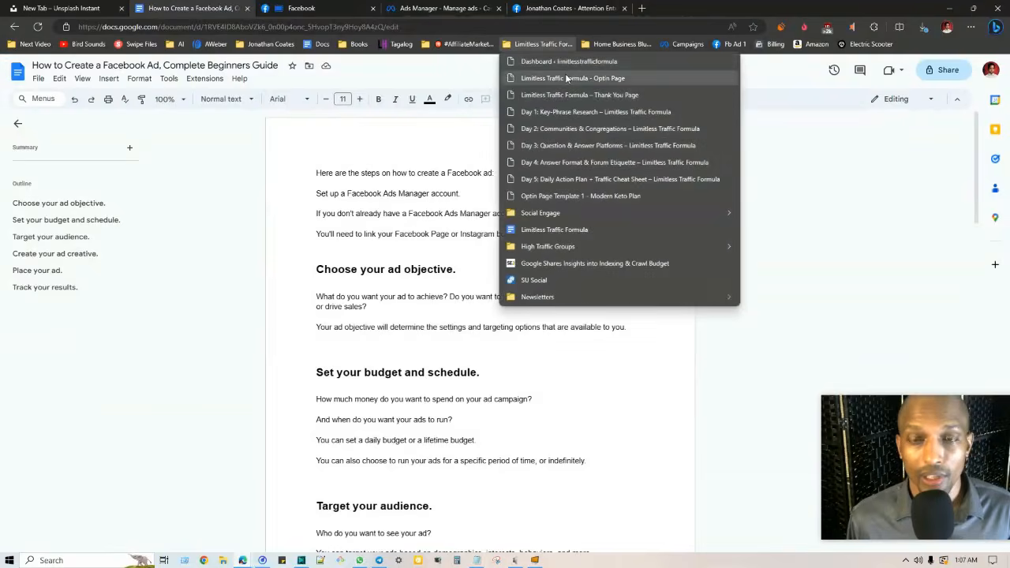
right_click(568, 78)
click(625, 85)
click(655, 8)
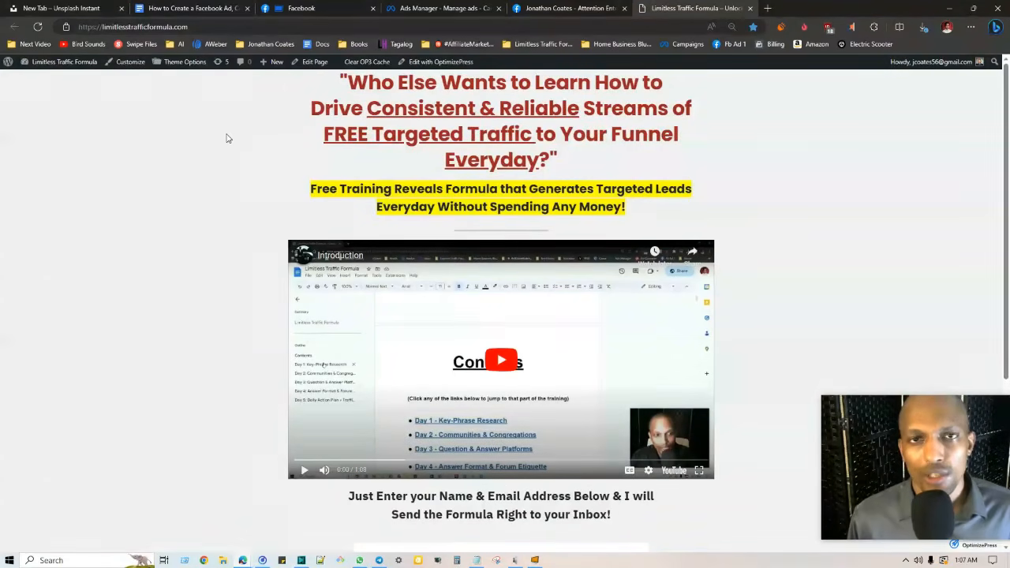
From the Affiliate Marketing Samurai page, open the saved Fb Ad post in another new tab
click(316, 8)
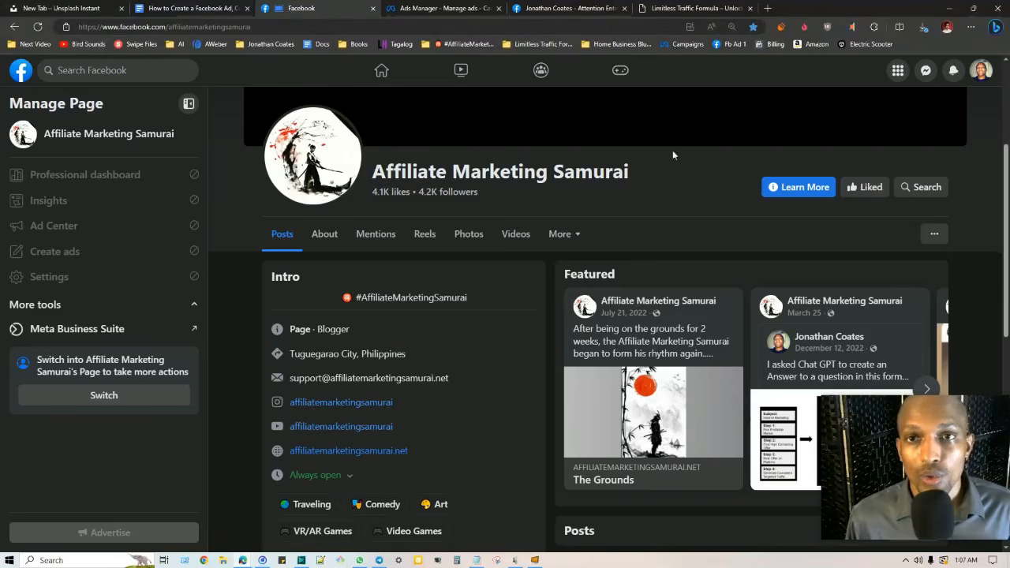
right_click(730, 44)
middle_click(735, 44)
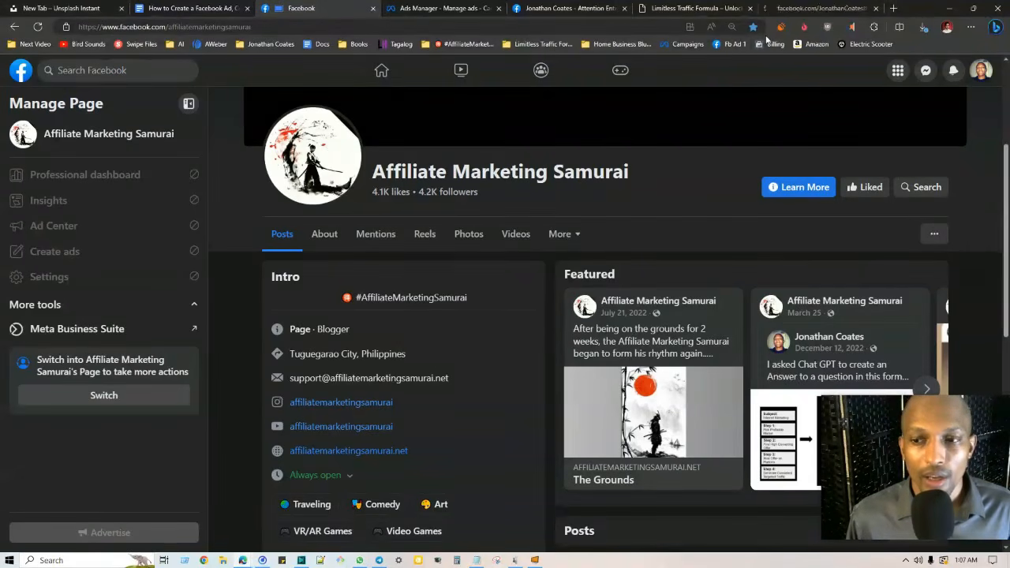
click(797, 6)
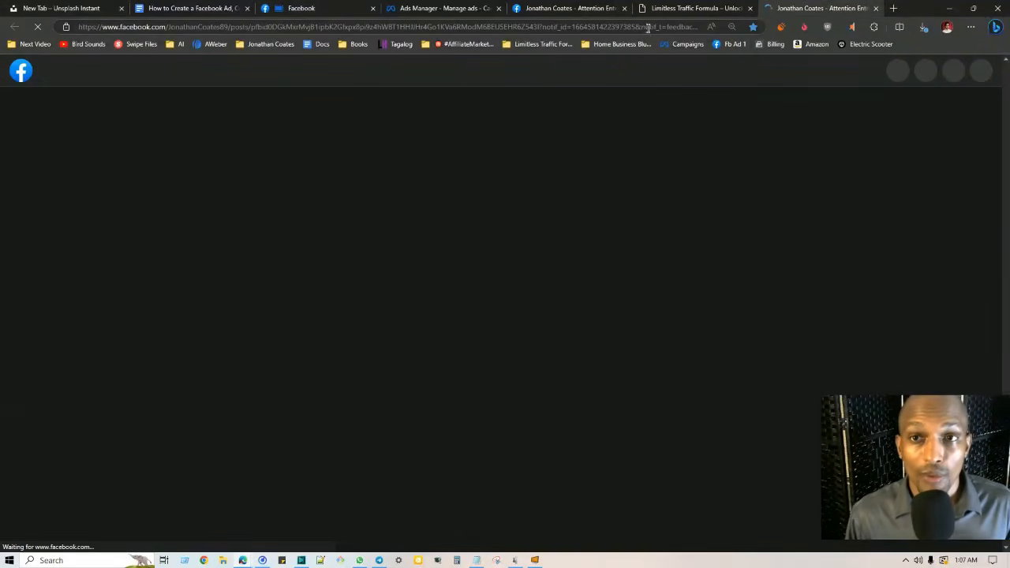
Compare the landing page headline with the Facebook ad post's caption and video
click(668, 8)
drag(322, 84, 638, 162)
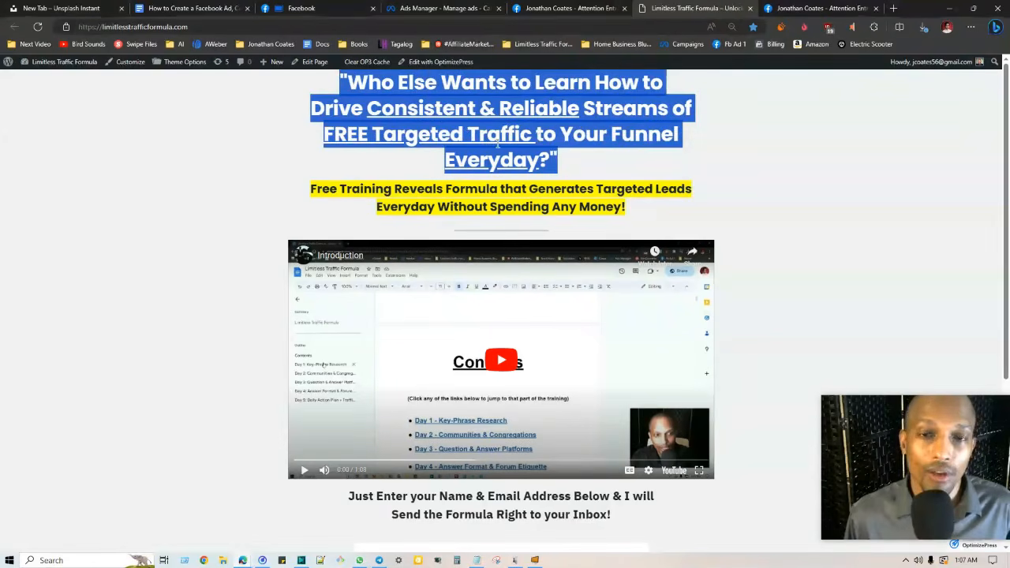
click(560, 145)
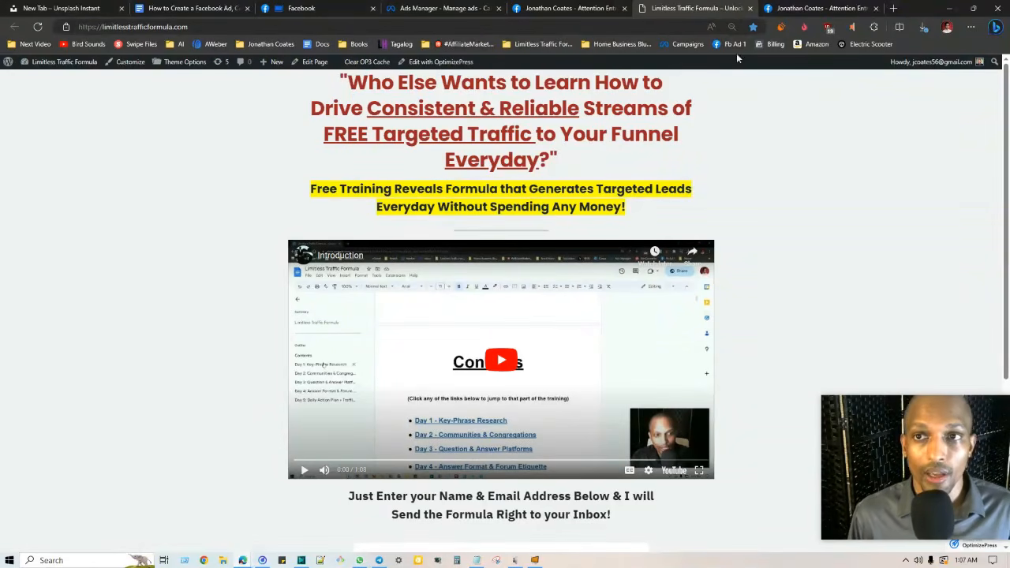
click(810, 8)
drag(442, 167, 314, 136)
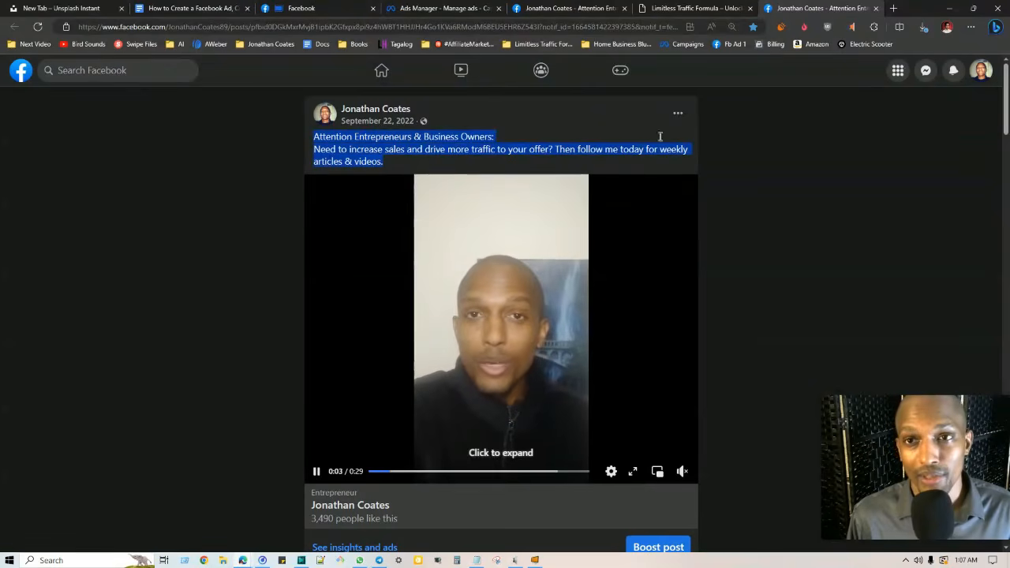
click(668, 7)
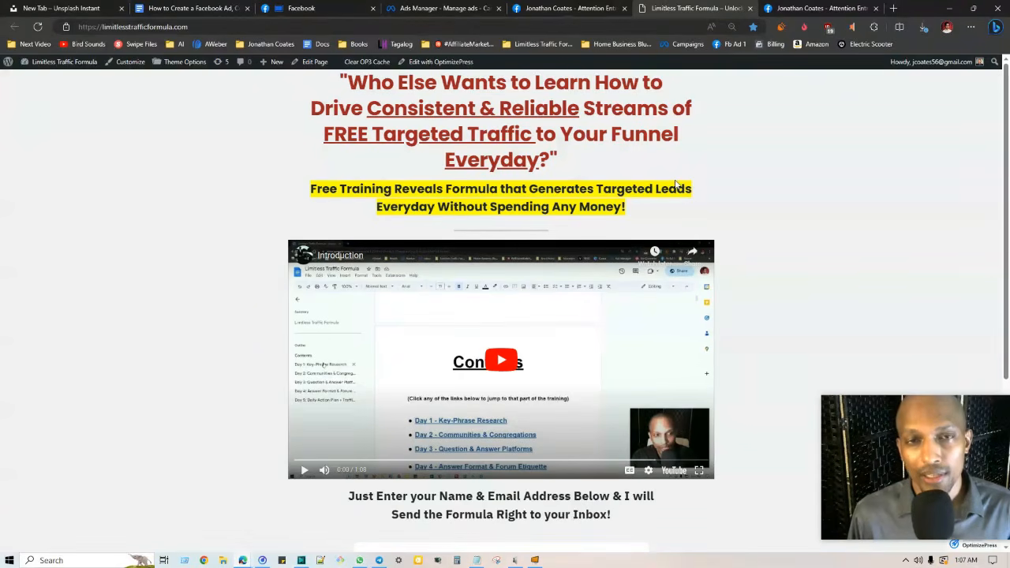
click(795, 6)
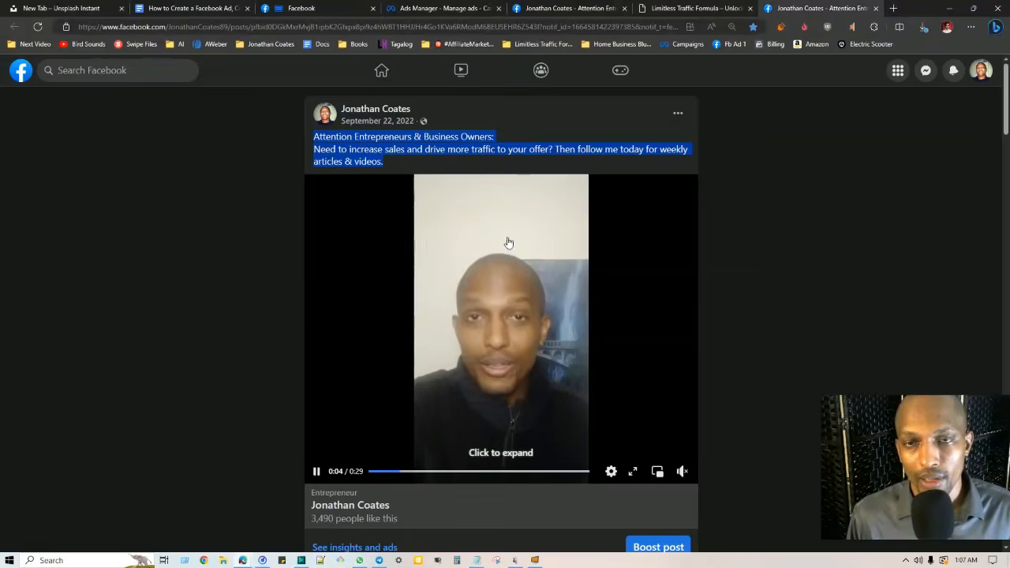
click(694, 8)
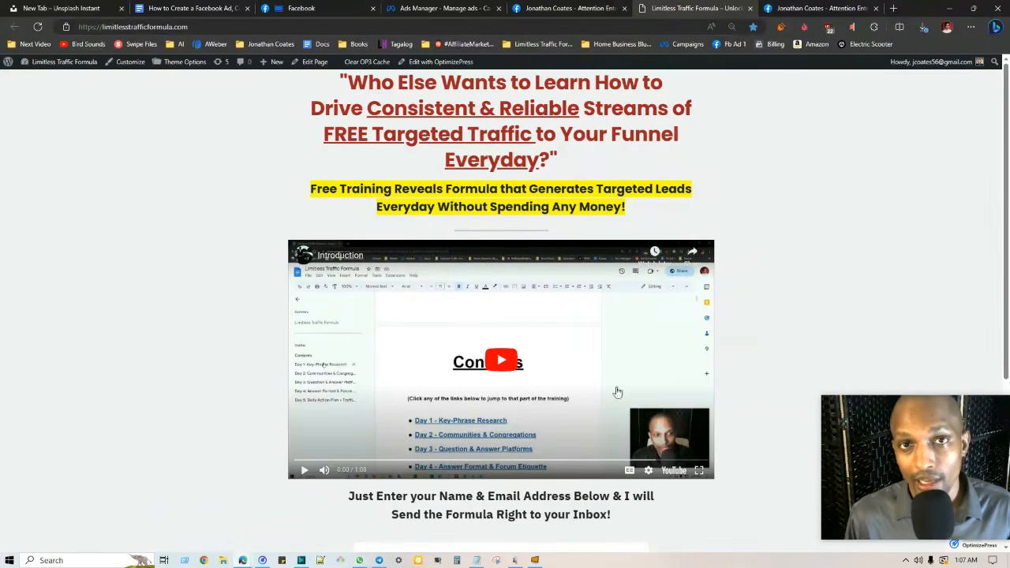
Scroll through the opt-in landing page, then bring up the How to Create a Facebook Ad guide
scroll(683, 342, down, 1)
scroll(263, 440, down, 2)
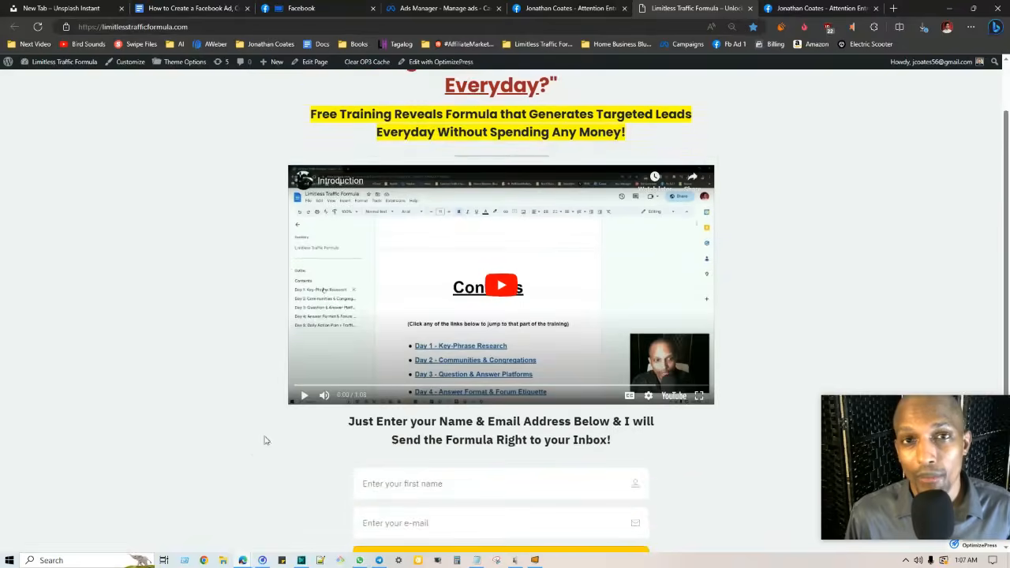
scroll(279, 432, up, 2)
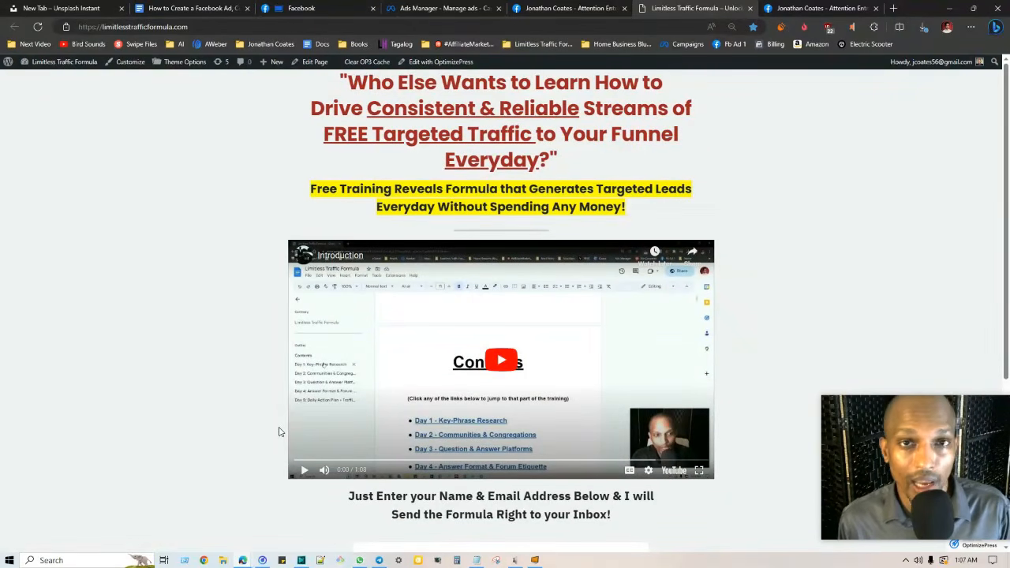
click(816, 12)
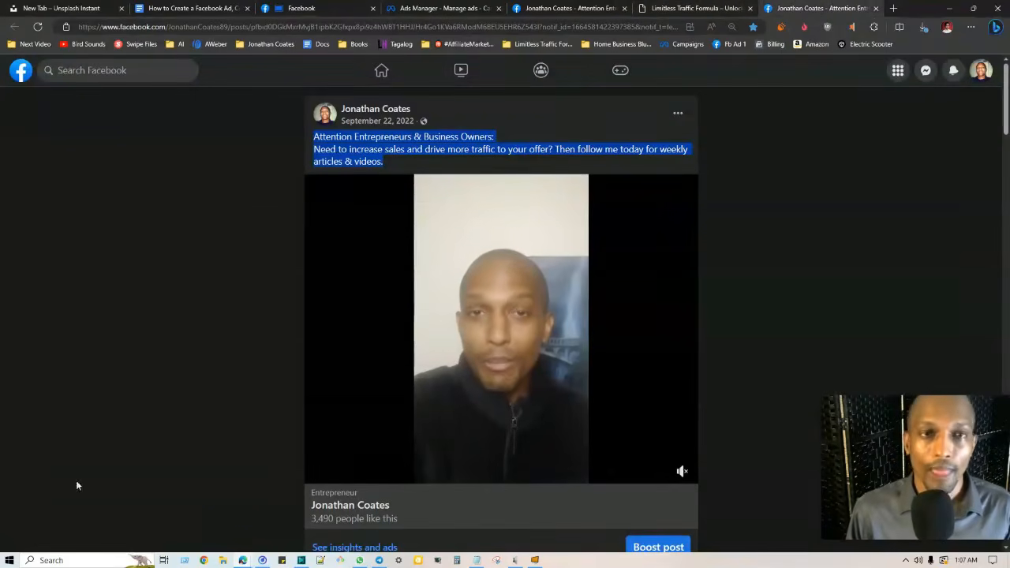
click(207, 203)
click(190, 8)
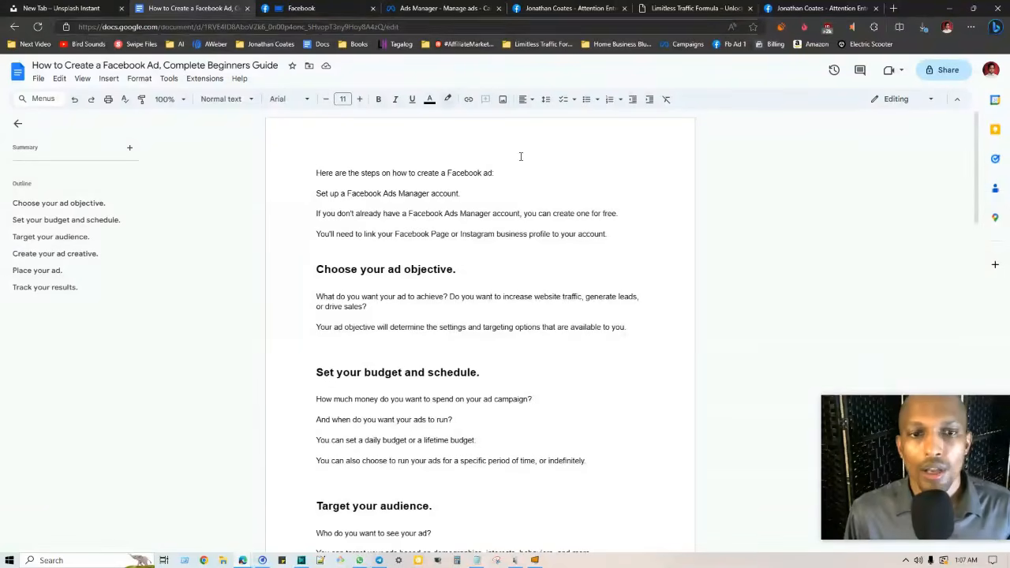
Open the Campaigns bookmark in a new tab to view the four Ads Manager campaigns
scroll(429, 320, down, 1)
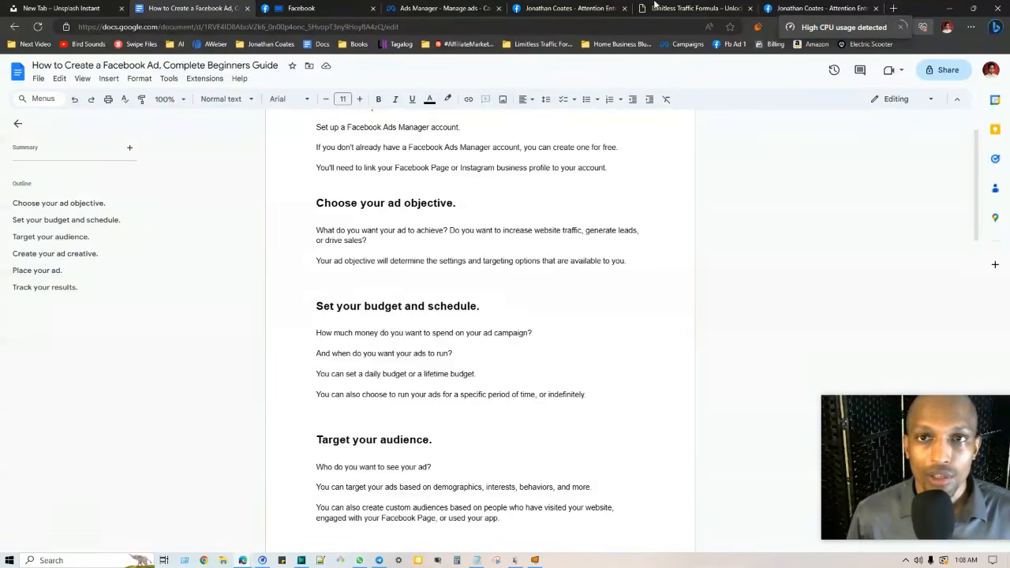
right_click(686, 44)
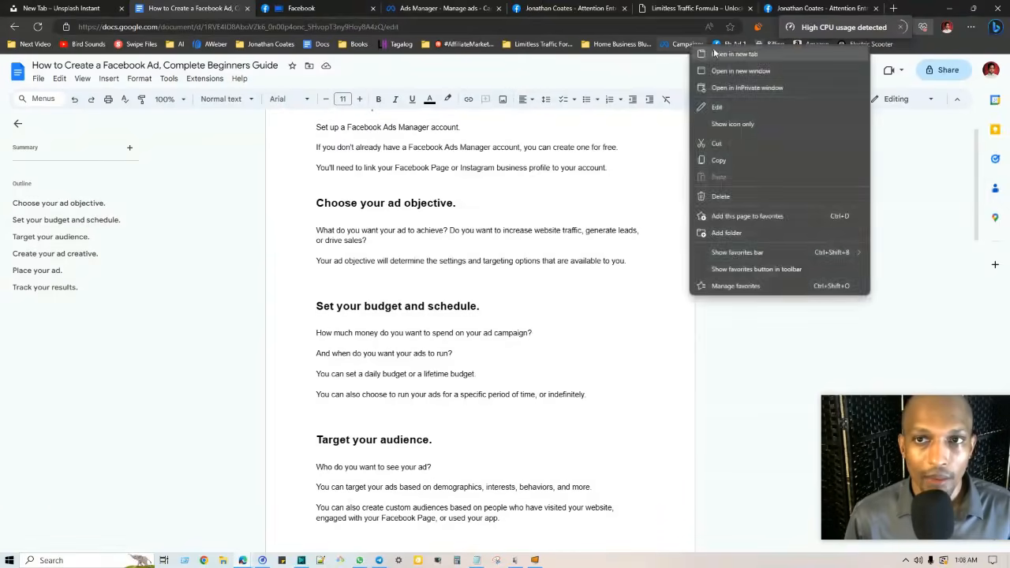
click(714, 53)
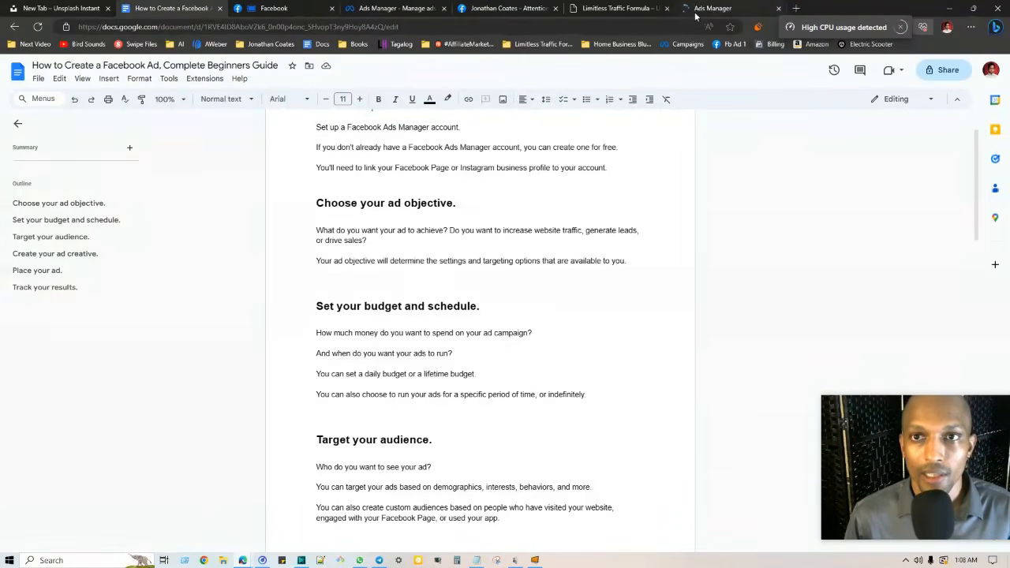
click(561, 10)
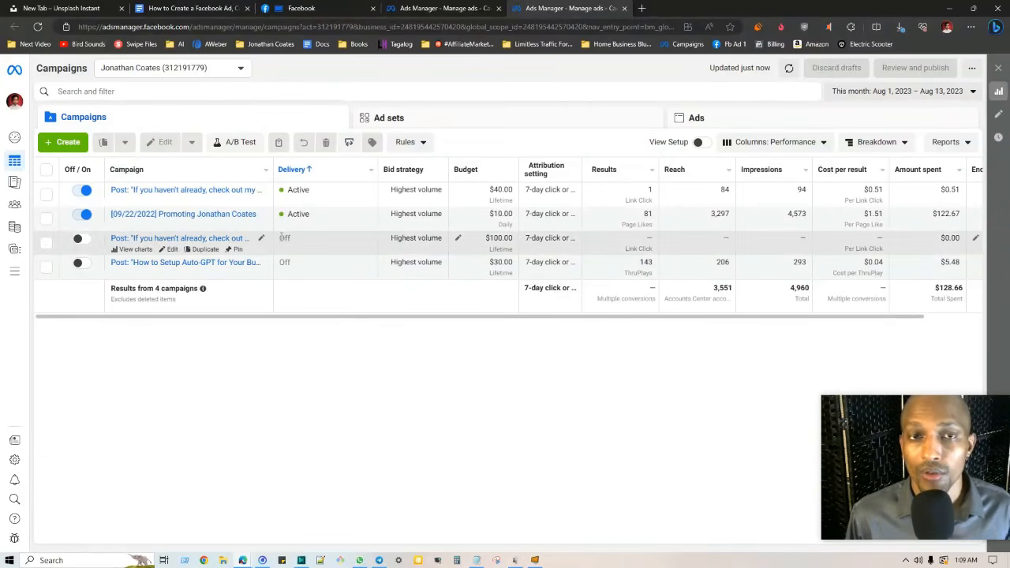
Skim the guide's budget and audience steps, then start a new campaign with + Create
click(193, 9)
scroll(428, 293, up, 1)
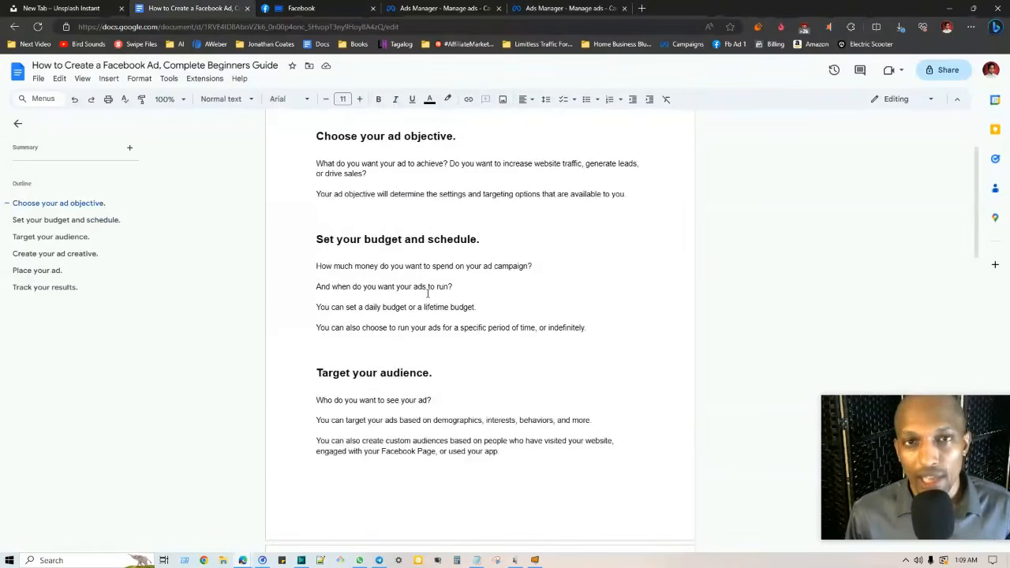
scroll(427, 293, down, 2)
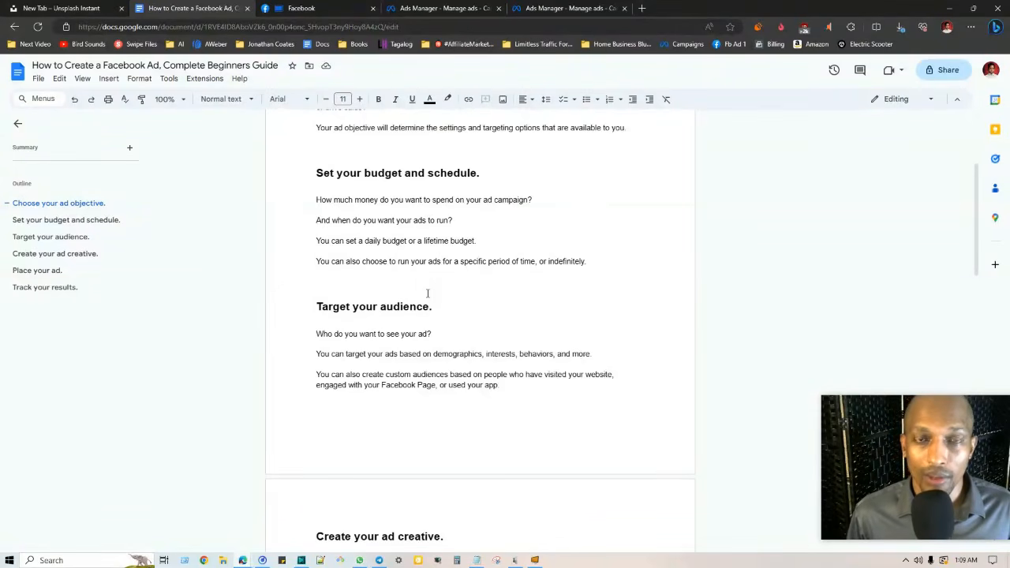
scroll(423, 290, down, 2)
scroll(423, 290, up, 1)
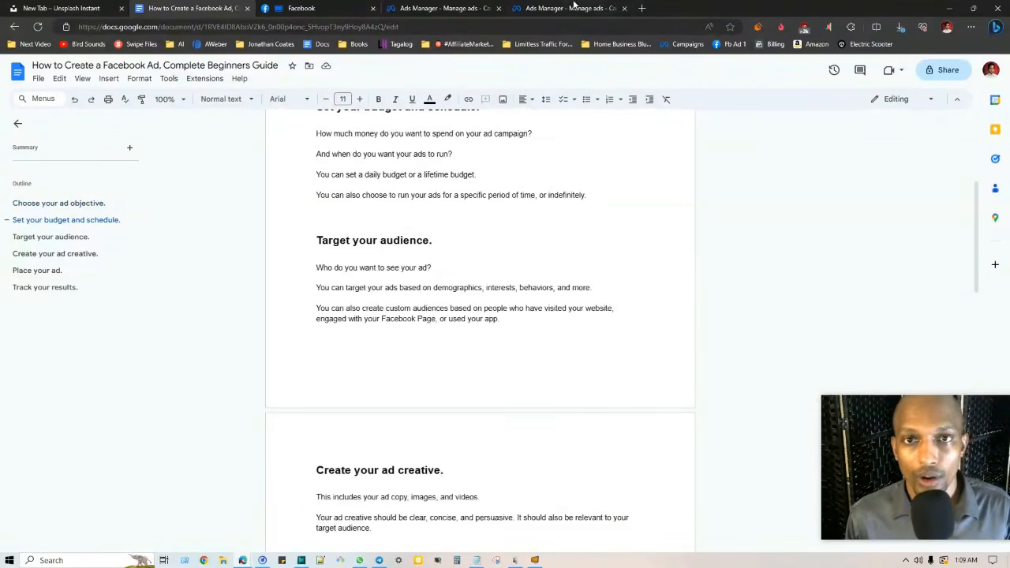
click(574, 6)
click(63, 142)
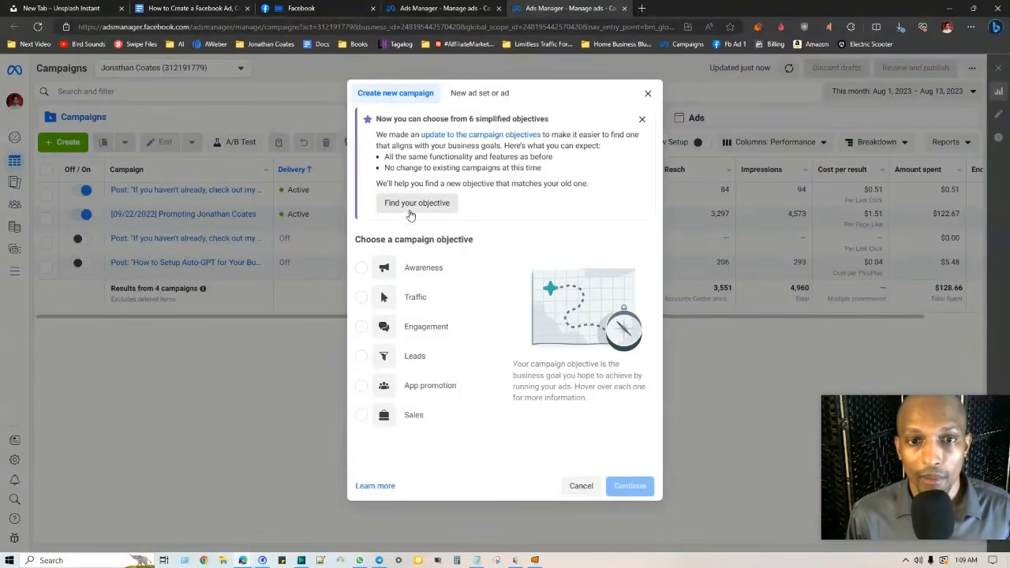
mouse_move(435, 271)
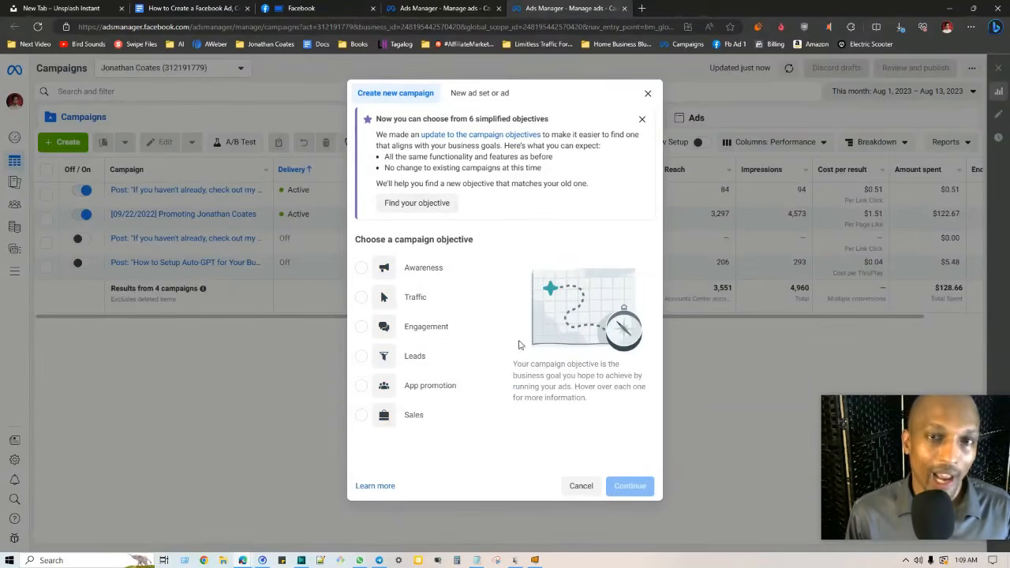
On the Affiliate Marketing Samurai page, list the switchable profiles and go to the home feed
click(316, 8)
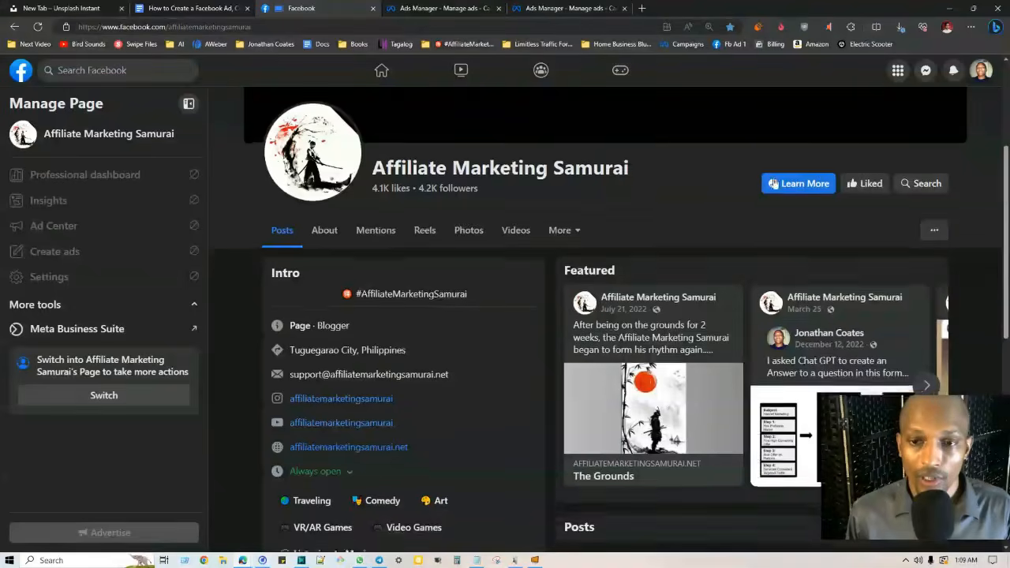
scroll(626, 198, down, 10)
scroll(639, 205, up, 8)
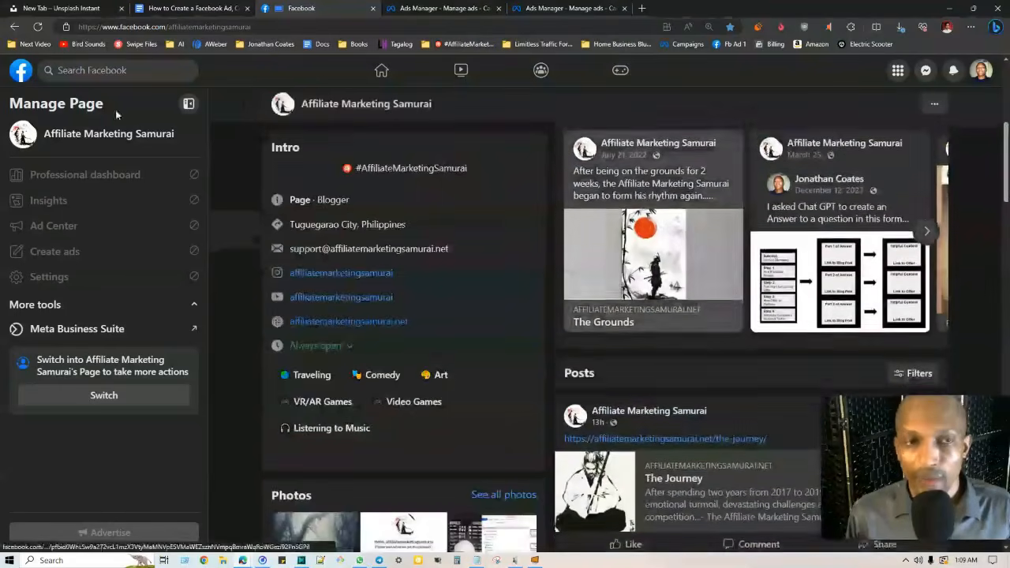
scroll(632, 237, down, 3)
scroll(936, 145, up, 6)
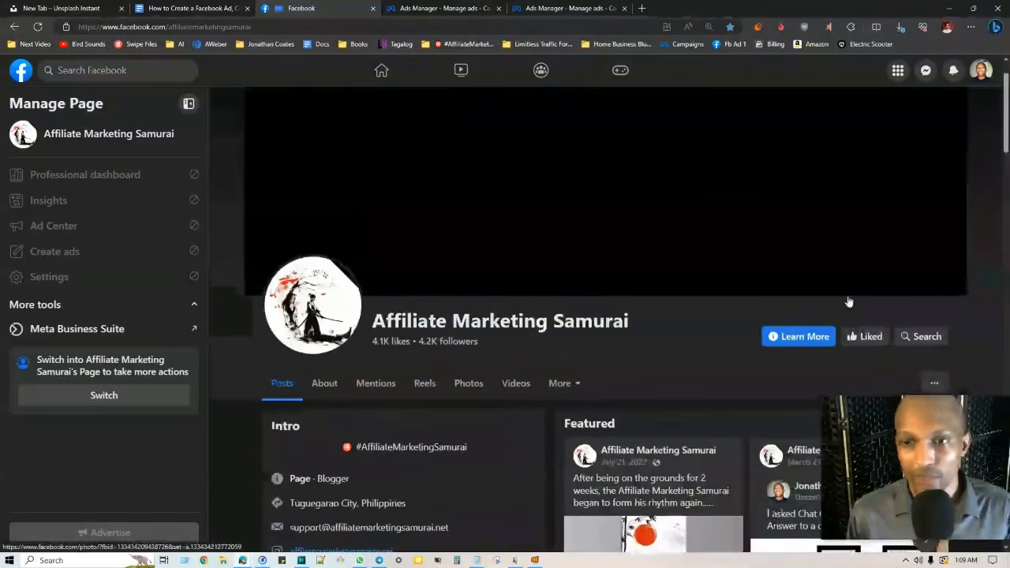
click(981, 70)
click(916, 141)
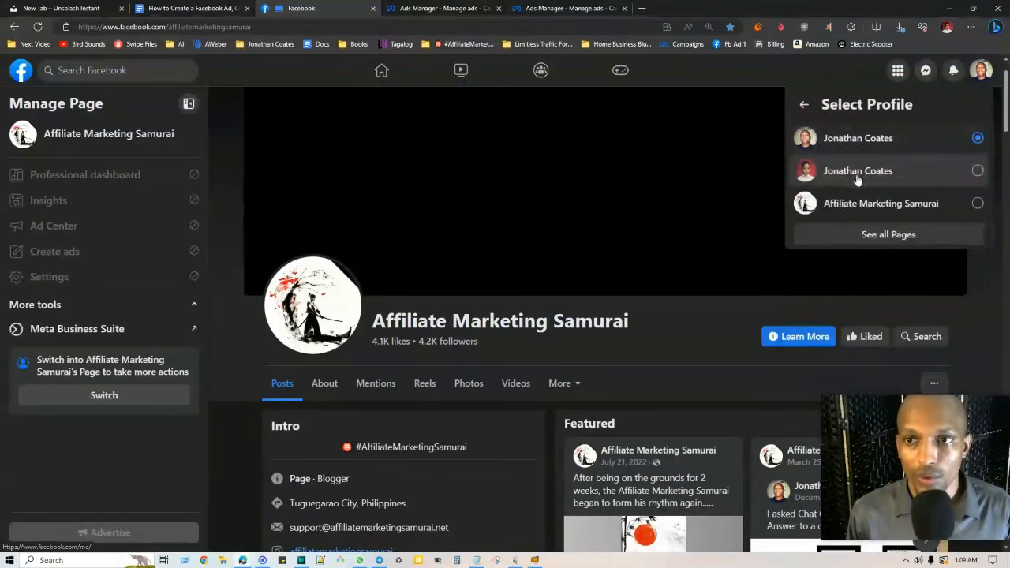
click(19, 71)
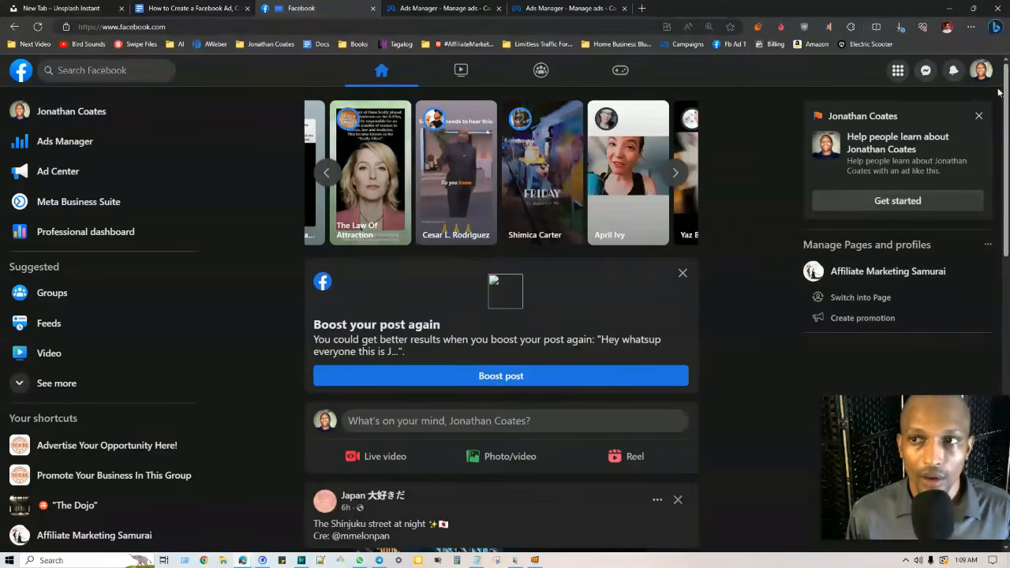
Open your personal profile and scroll down to the Auto-GPT training post
click(981, 69)
click(864, 109)
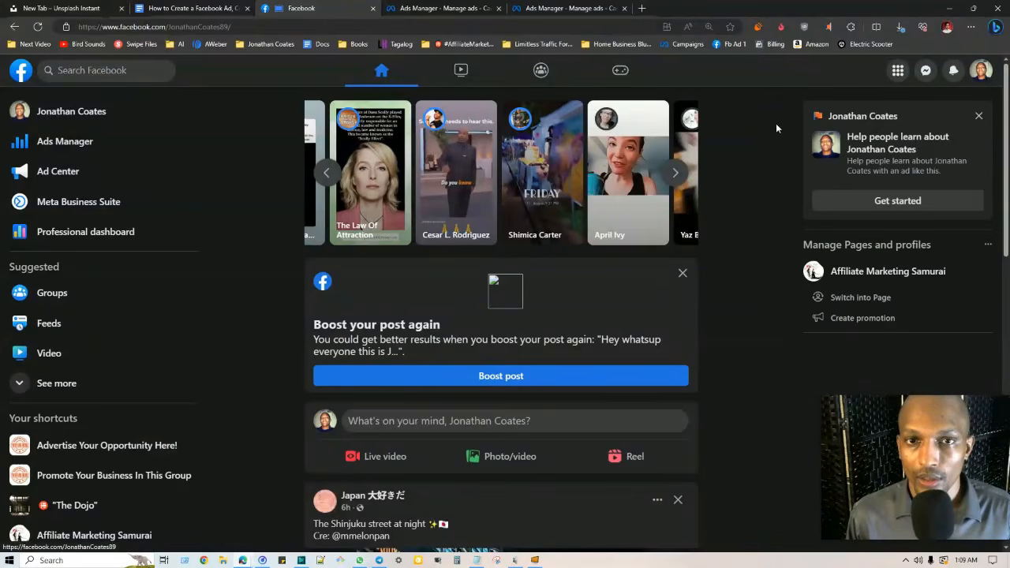
scroll(869, 237, down, 10)
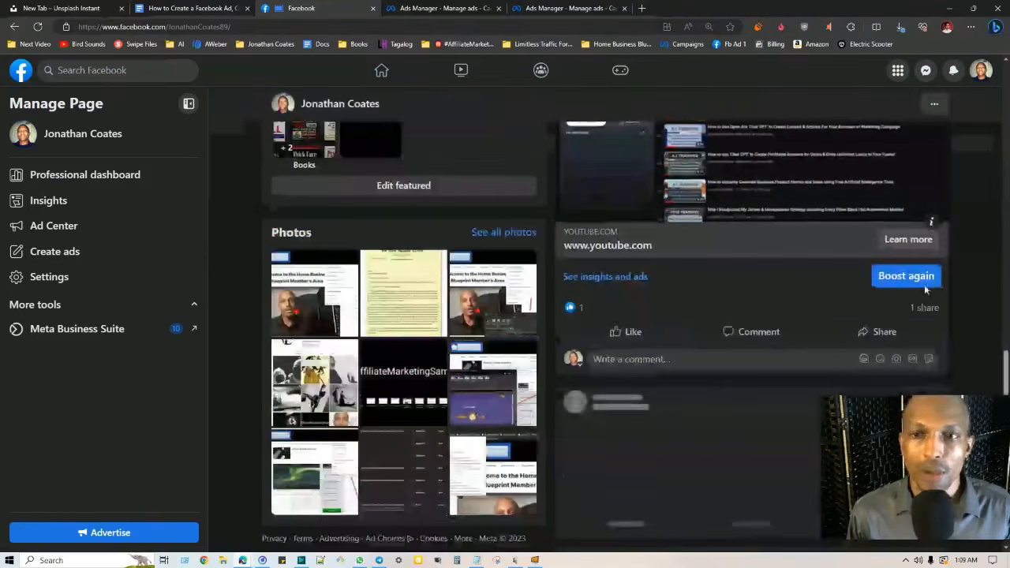
scroll(926, 290, down, 3)
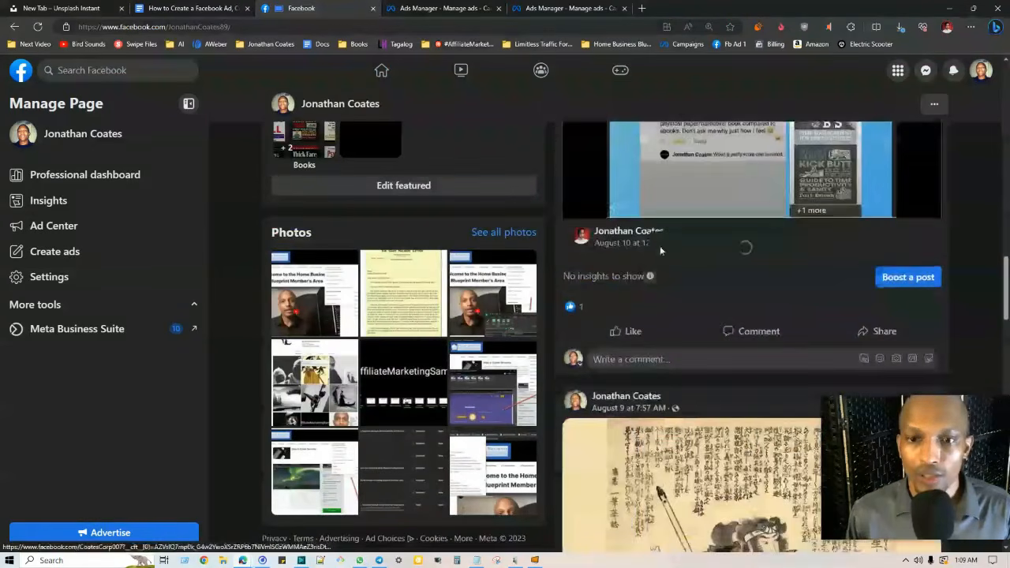
scroll(952, 271, down, 10)
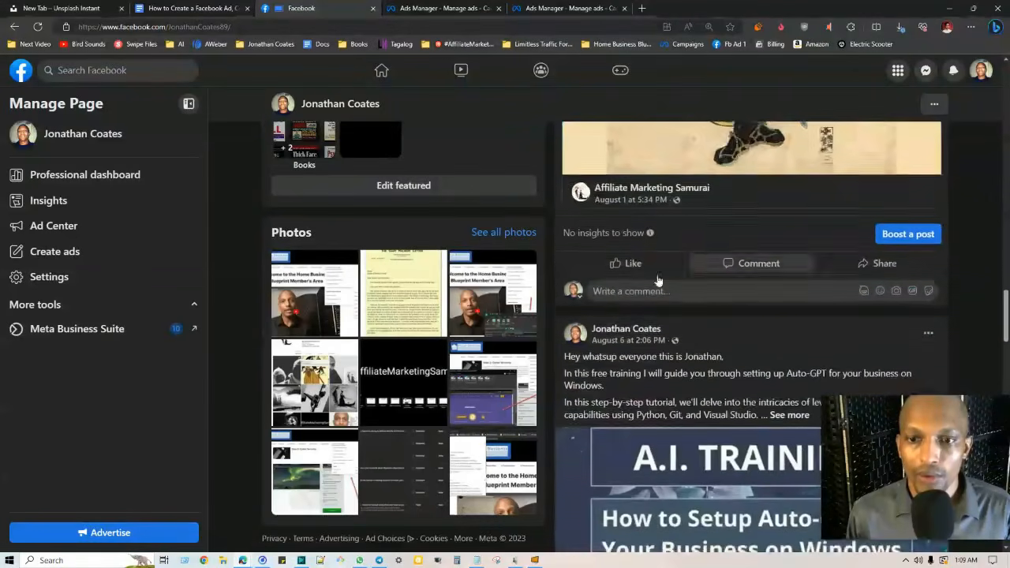
scroll(658, 280, down, 2)
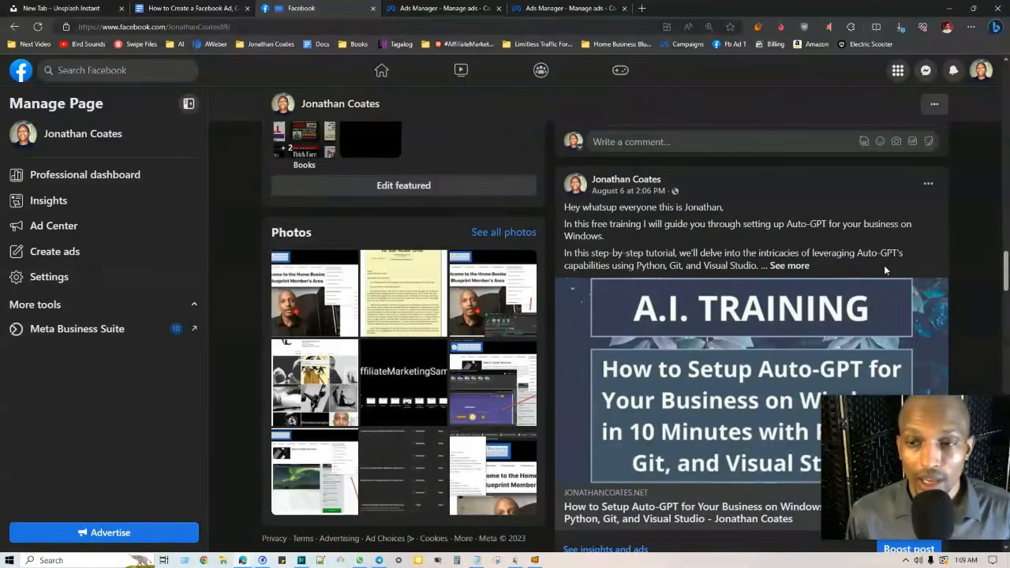
click(448, 8)
click(569, 8)
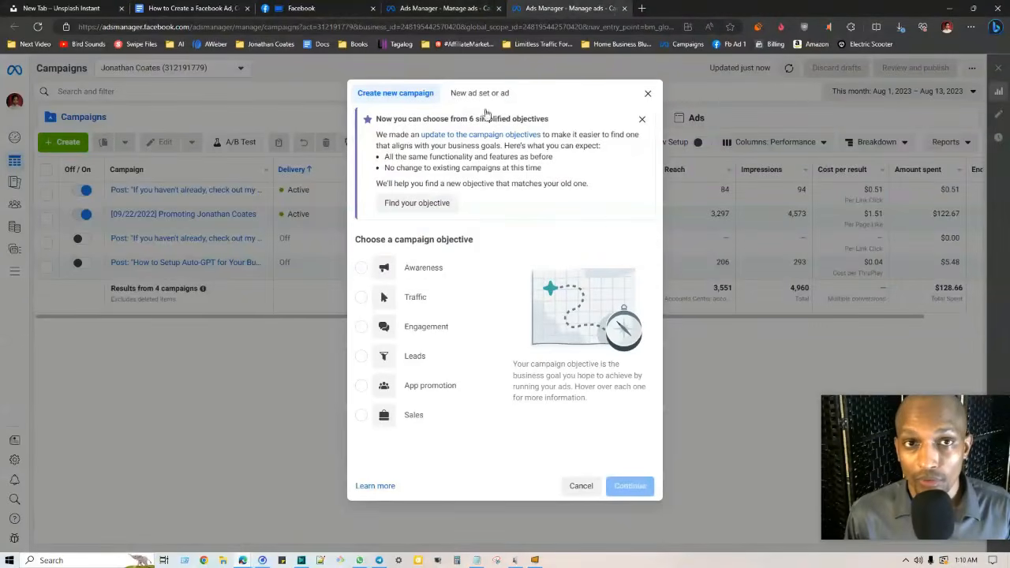
click(305, 8)
scroll(912, 265, down, 4)
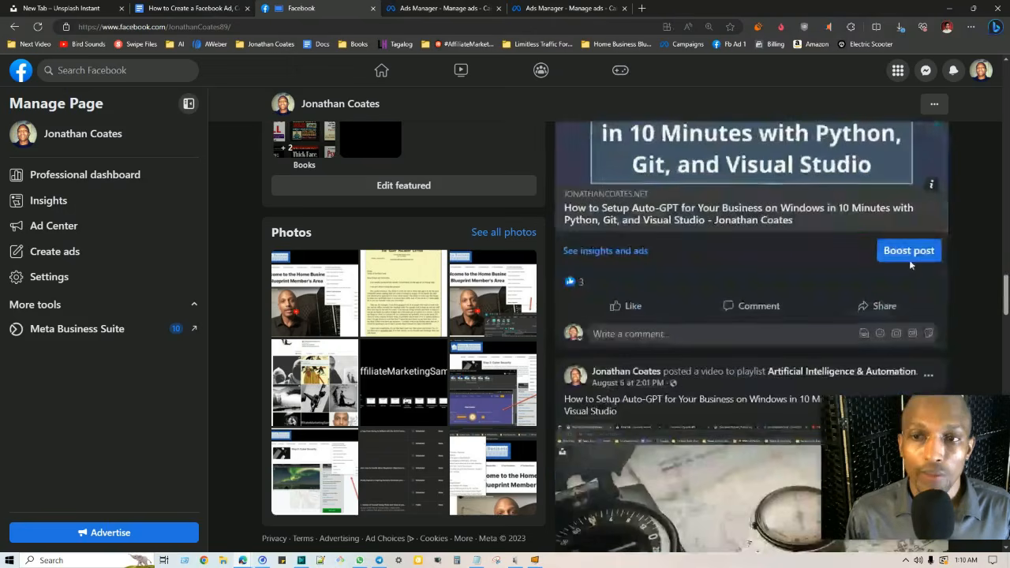
click(910, 256)
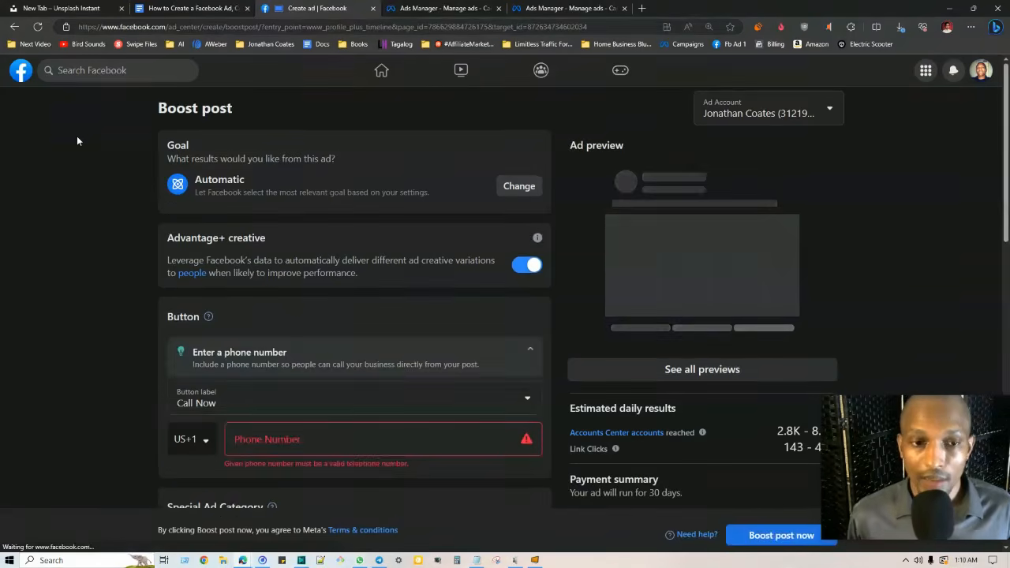
click(189, 401)
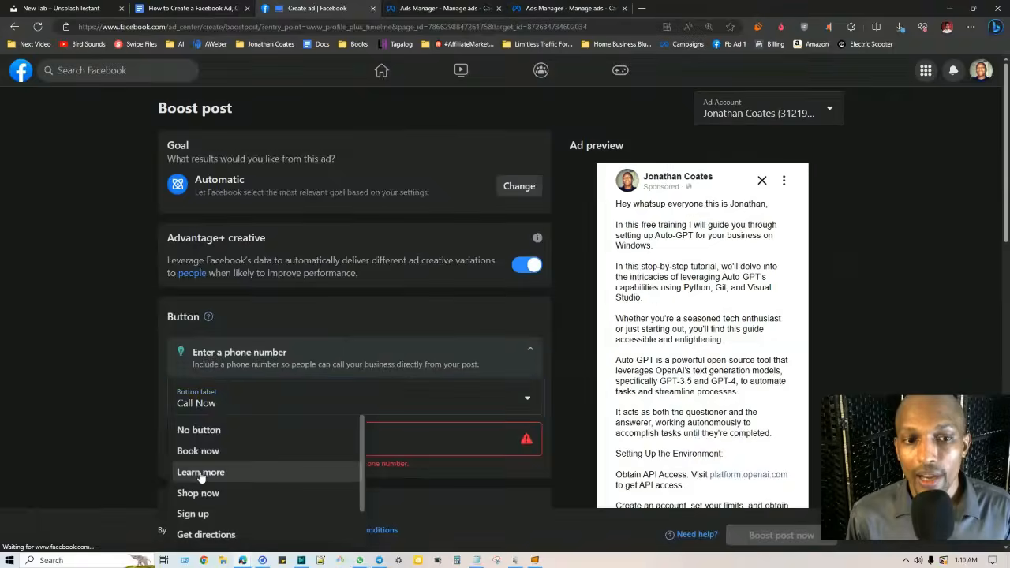
click(201, 473)
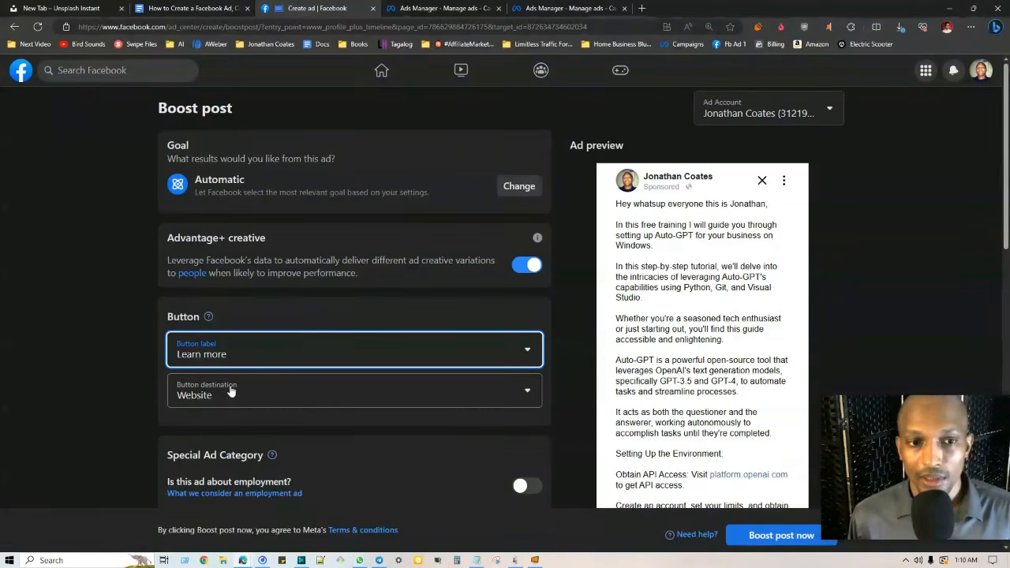
click(273, 397)
click(131, 303)
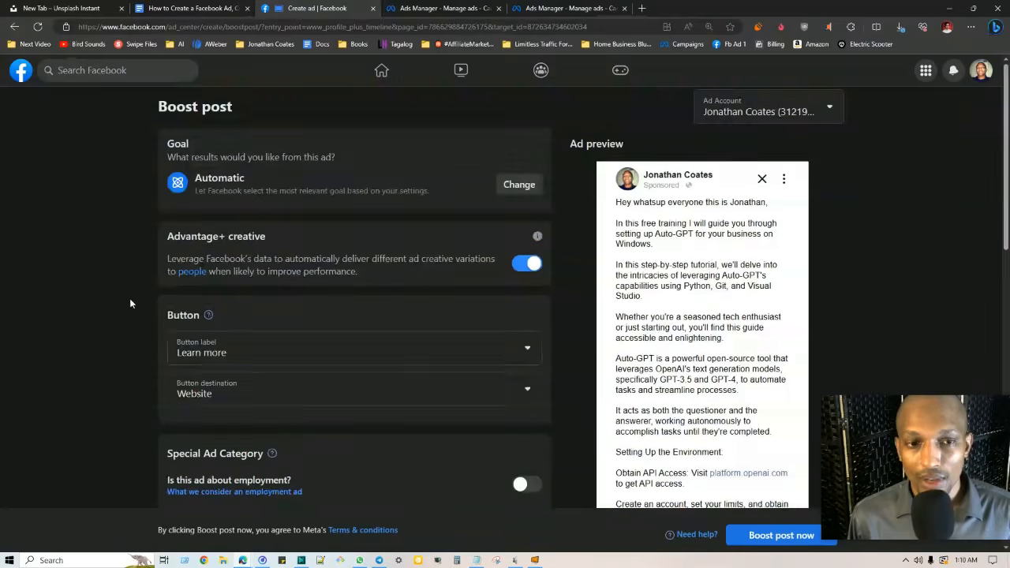
scroll(129, 332, down, 8)
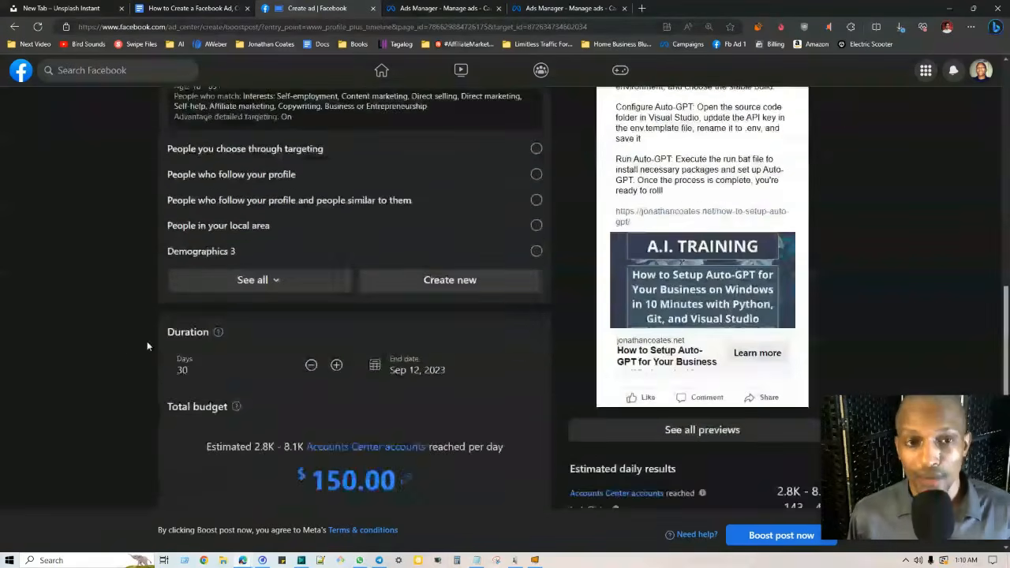
Switch the boost audience from followers and lookalikes to the saved Demographics 3 audience, reviewing its cities and Marketing interest
scroll(147, 345, up, 3)
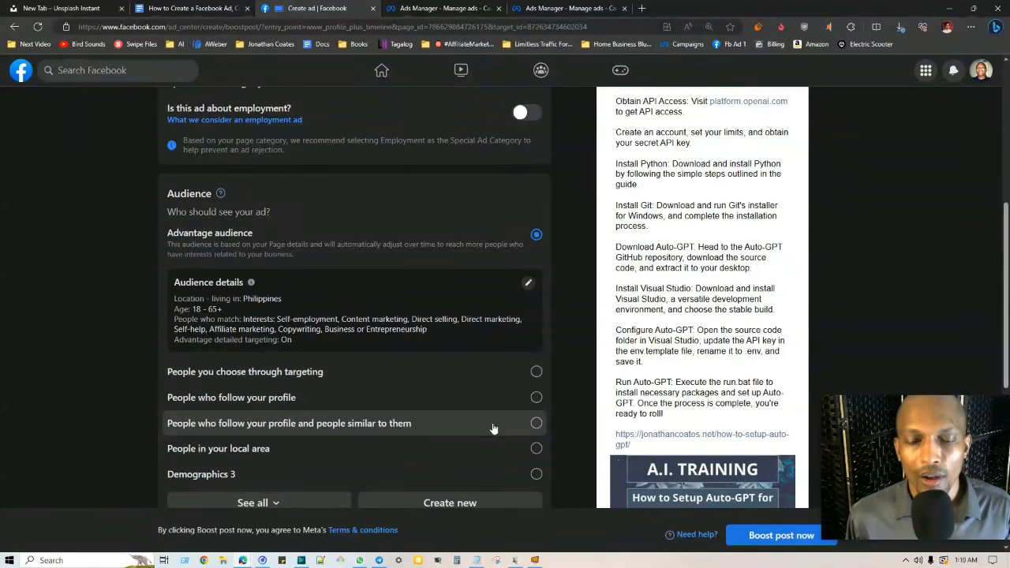
click(536, 424)
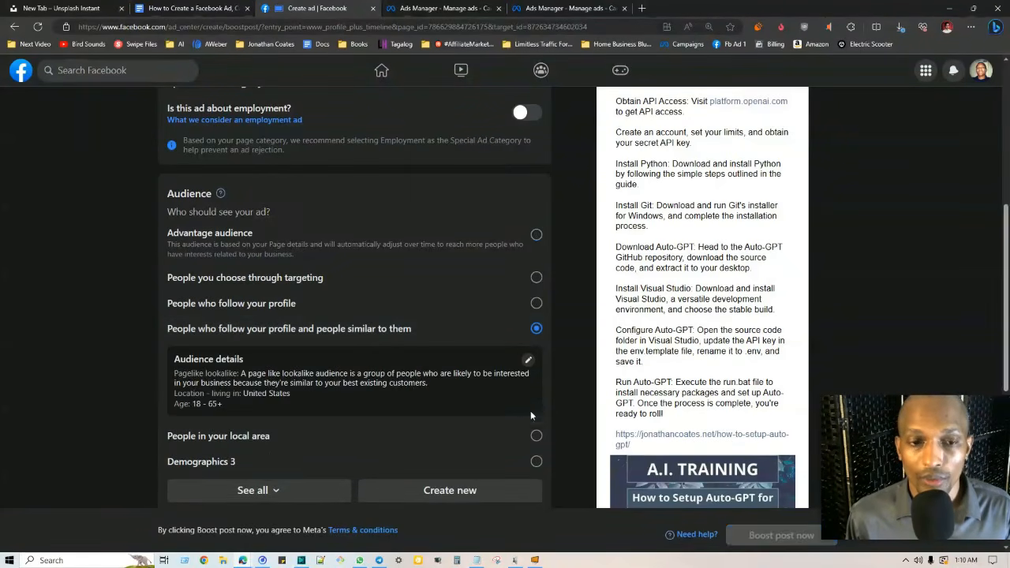
scroll(536, 316, down, 3)
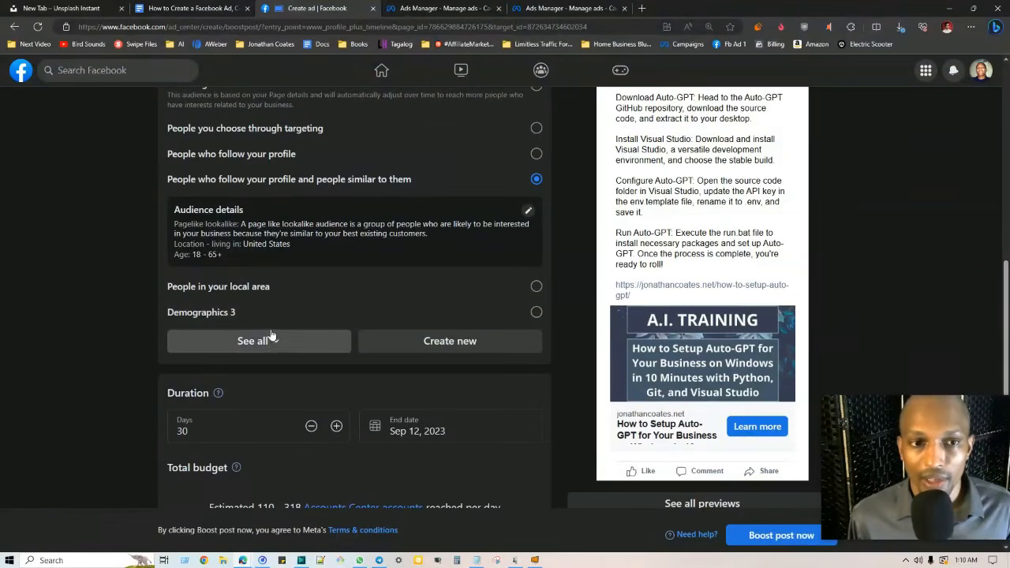
click(537, 313)
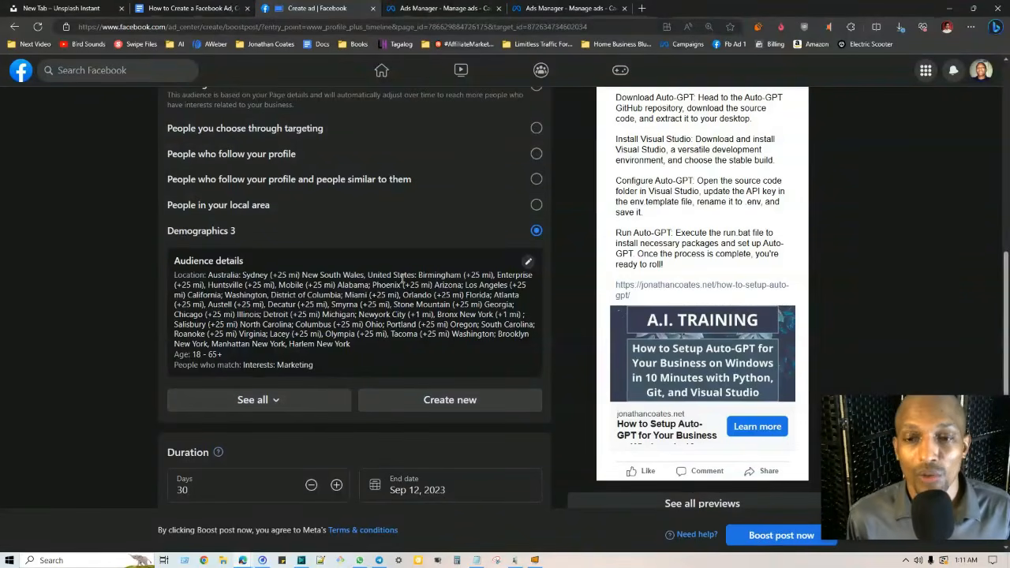
scroll(319, 316, up, 1)
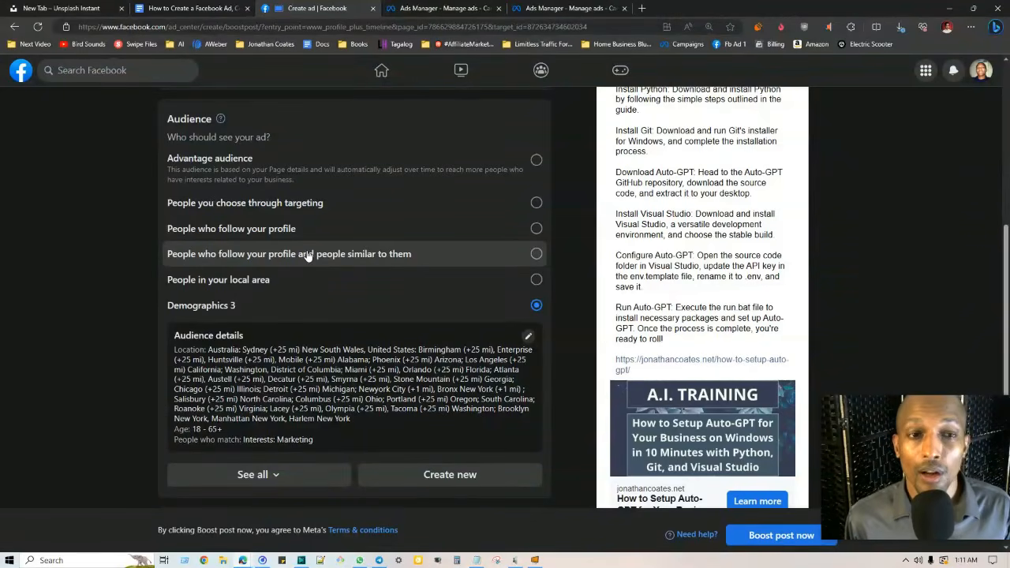
scroll(97, 208, down, 4)
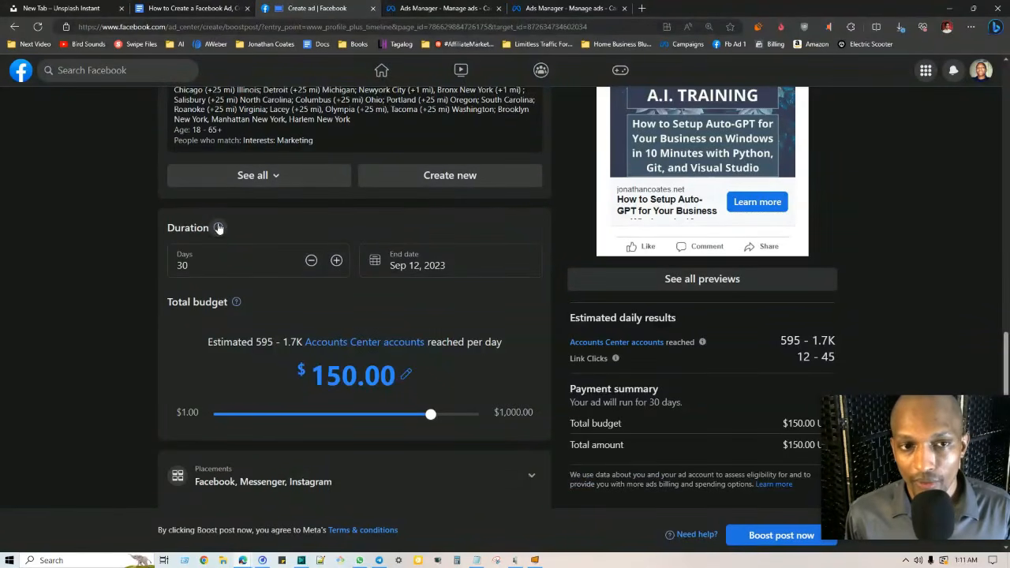
Drag the total budget down to $80.00 and review the reduced daily reach and link-click estimates
mouse_move(218, 228)
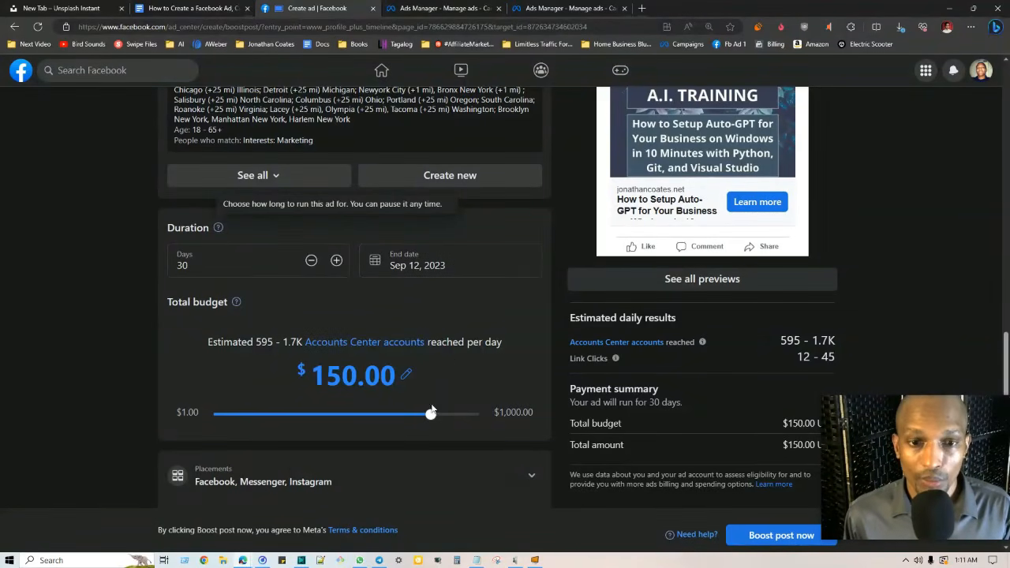
drag(431, 412, 410, 420)
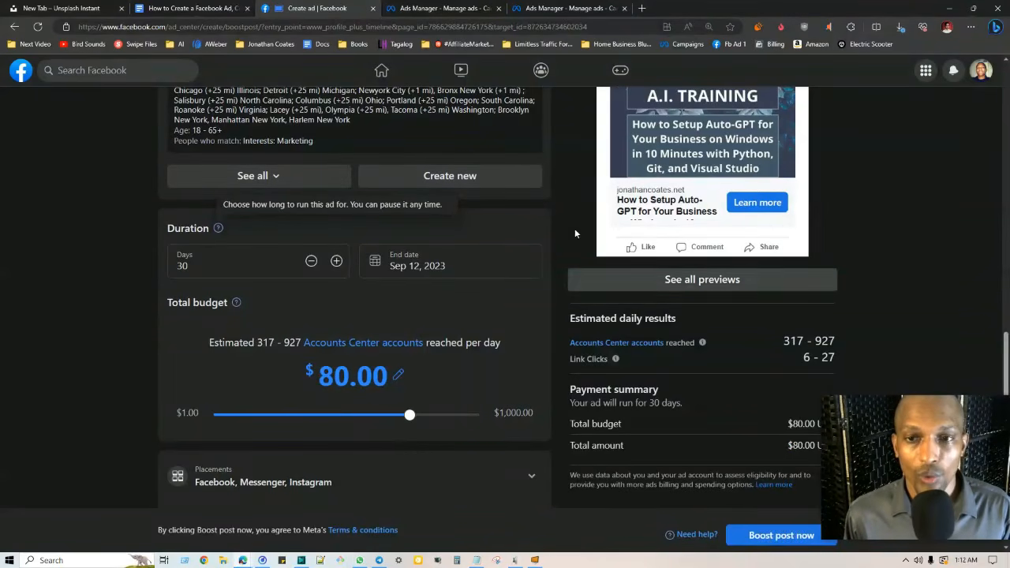
scroll(583, 206, up, 9)
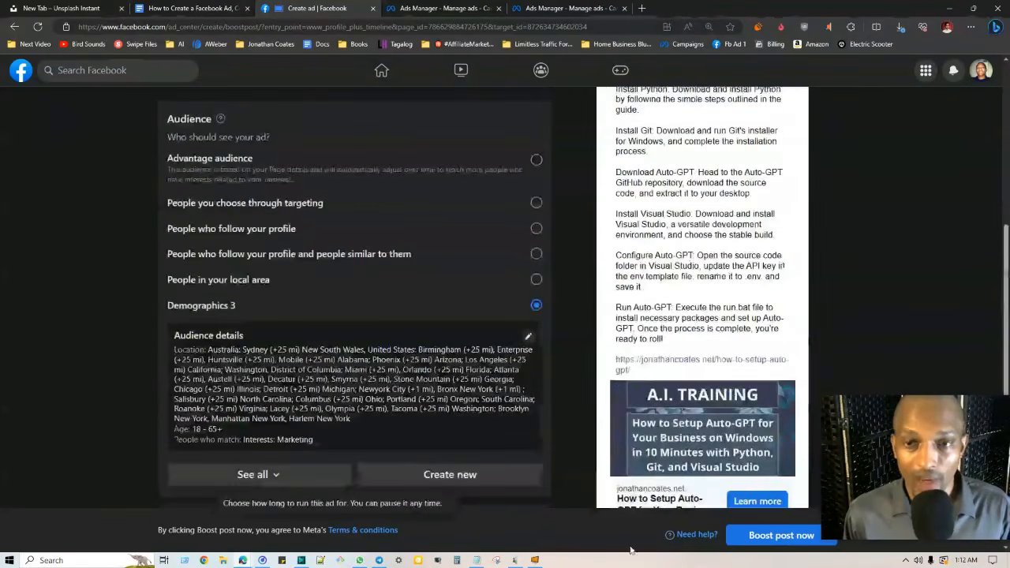
scroll(600, 174, up, 2)
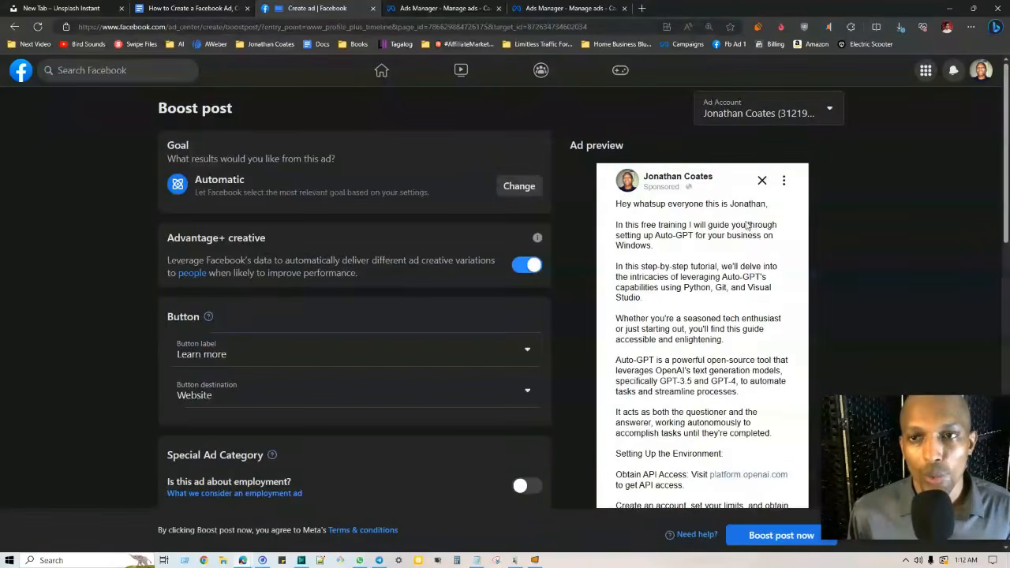
scroll(685, 273, down, 10)
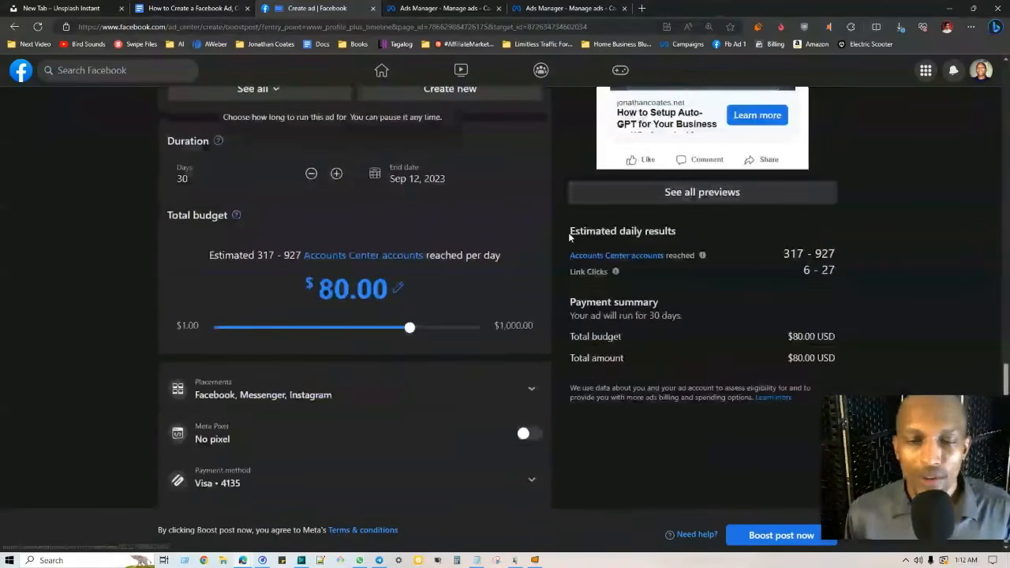
drag(570, 232, 708, 231)
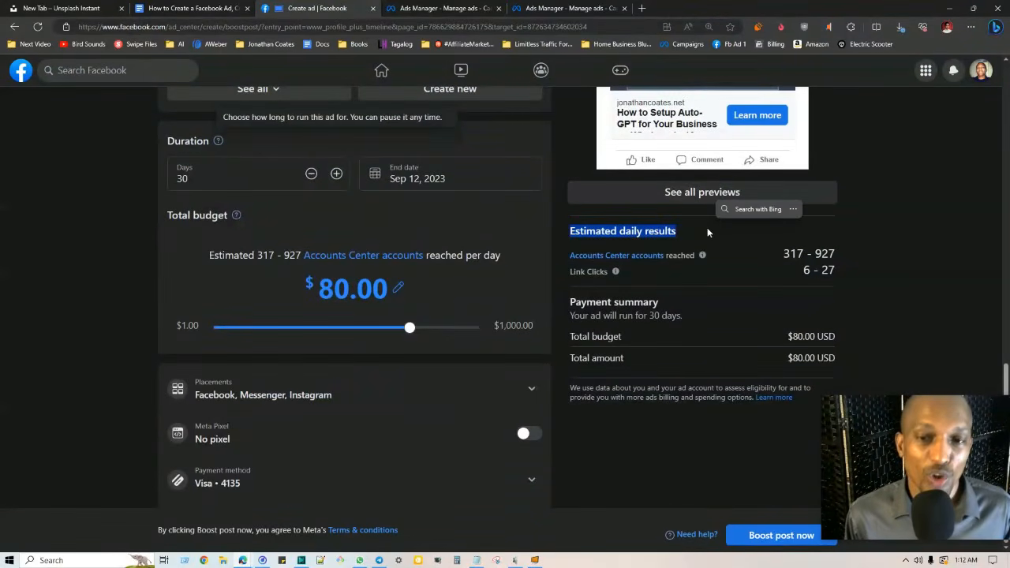
mouse_move(616, 275)
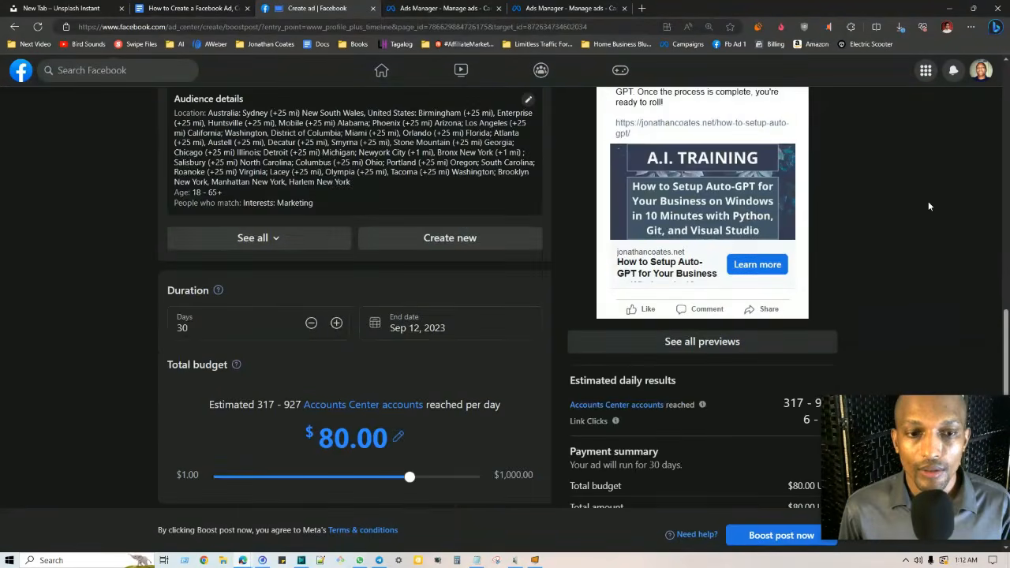
scroll(928, 201, down, 3)
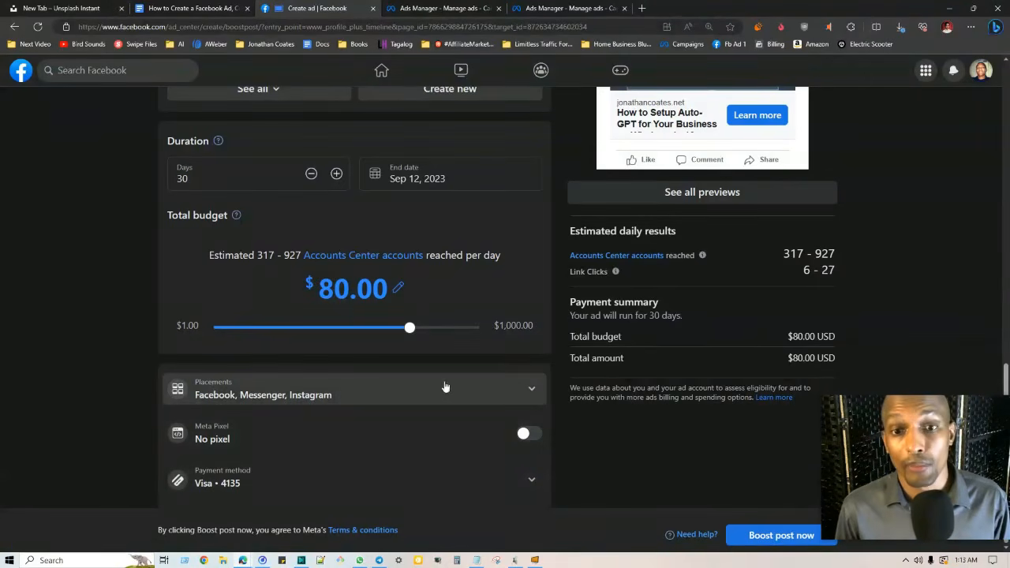
Confirm the boosted post places on Facebook, Instagram and Messenger, then switch to Ads Manager
click(527, 388)
scroll(276, 355, down, 1)
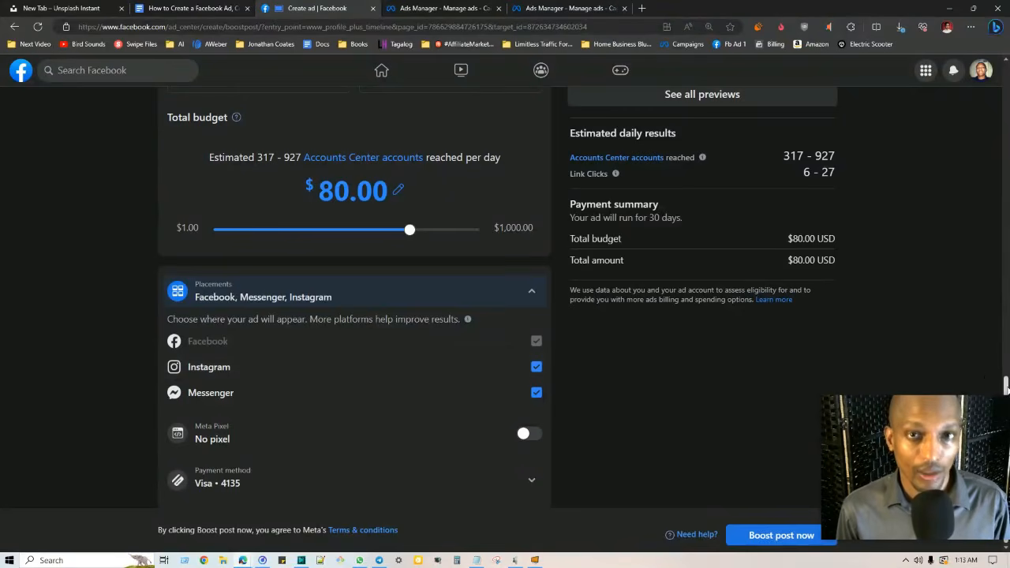
drag(1007, 385, 1001, 23)
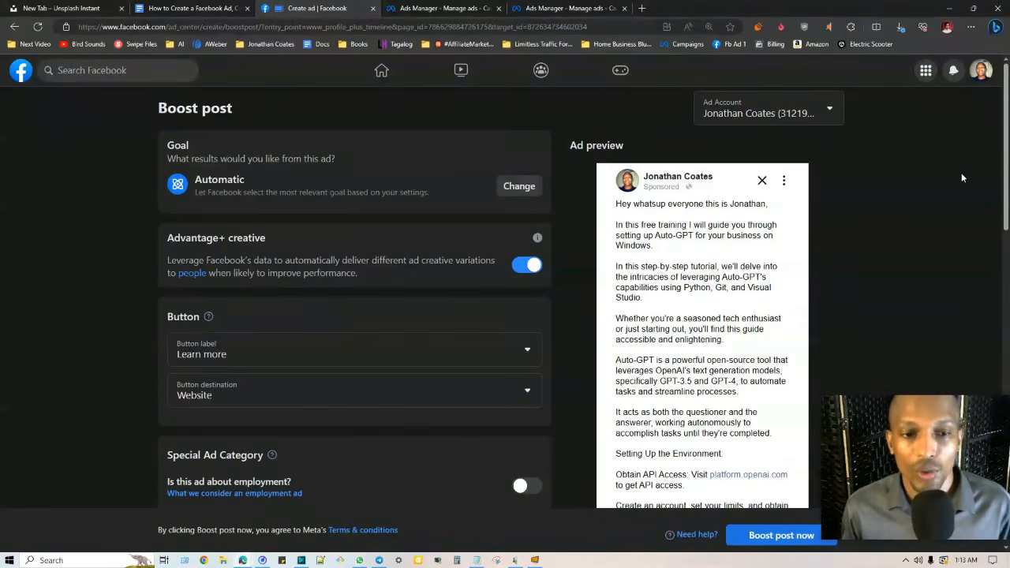
scroll(243, 185, down, 2)
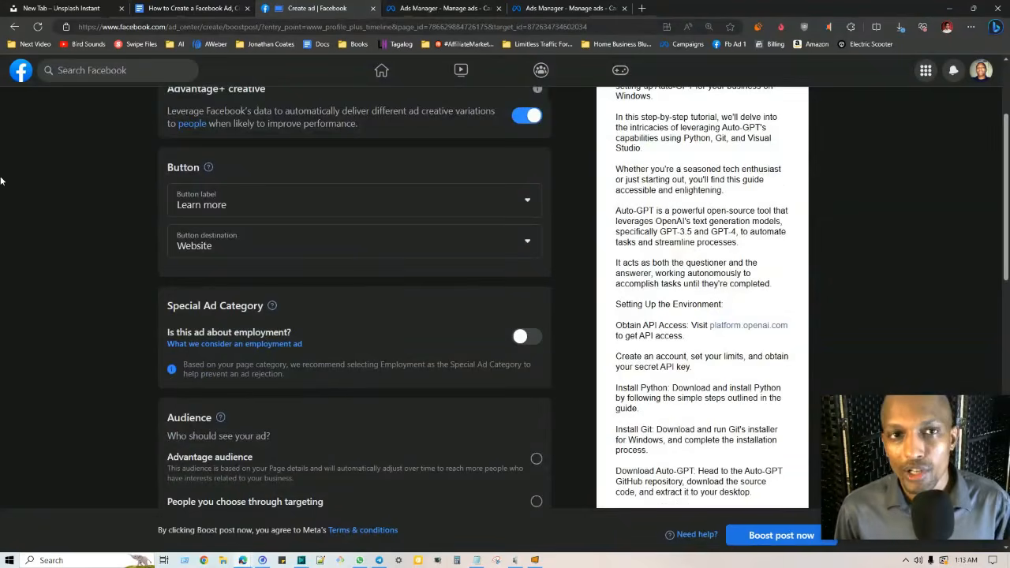
scroll(554, 250, down, 2)
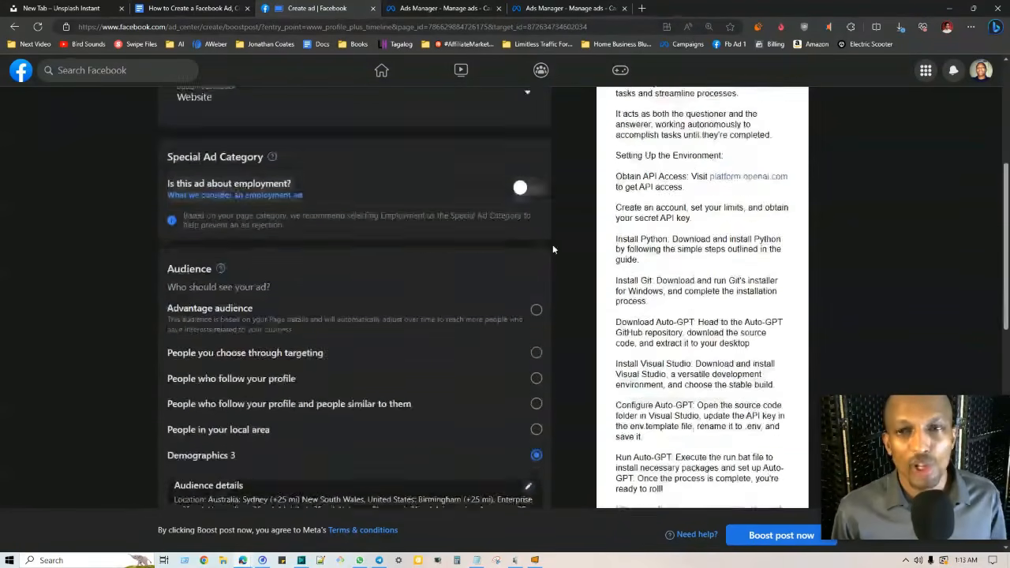
scroll(584, 247, down, 2)
scroll(586, 243, up, 6)
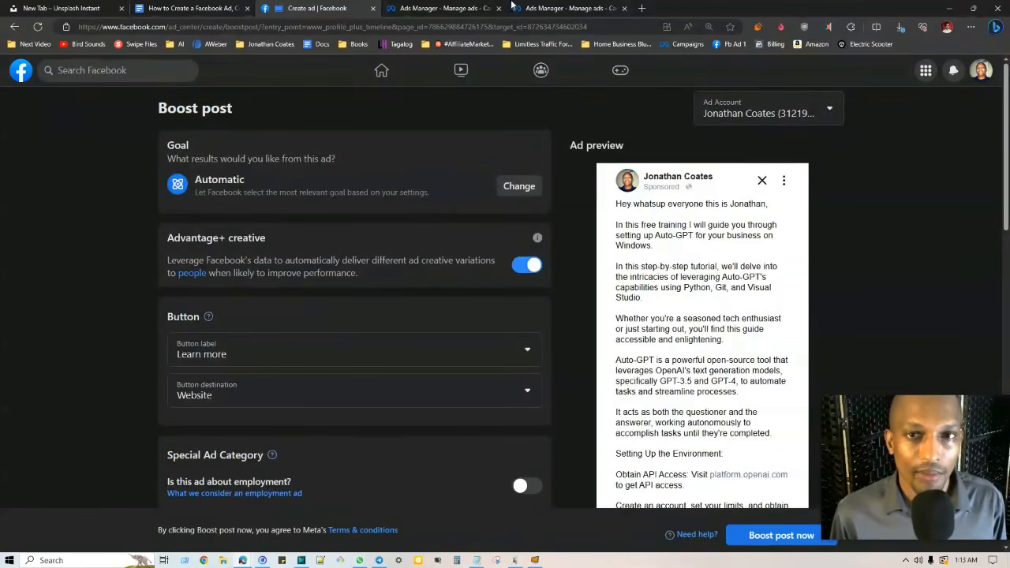
click(513, 7)
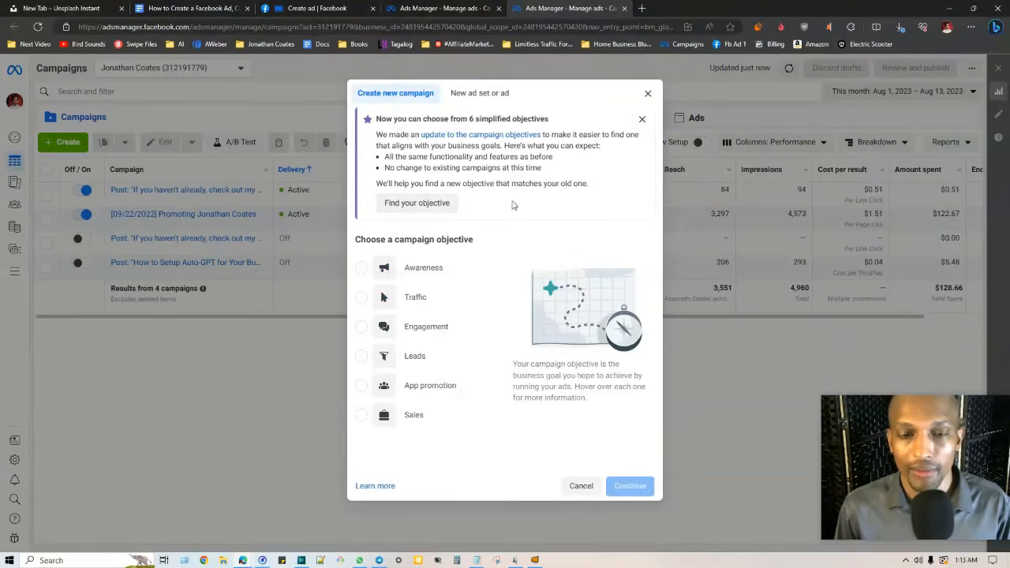
Choose the Traffic objective to create the draft New Traffic Campaign with its ad set and ad
mouse_move(494, 289)
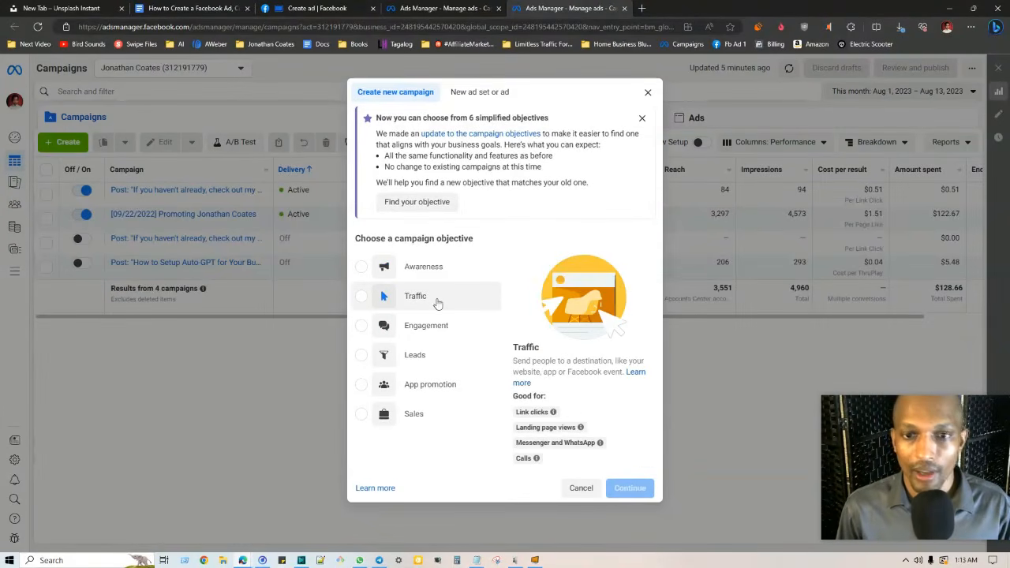
mouse_move(426, 334)
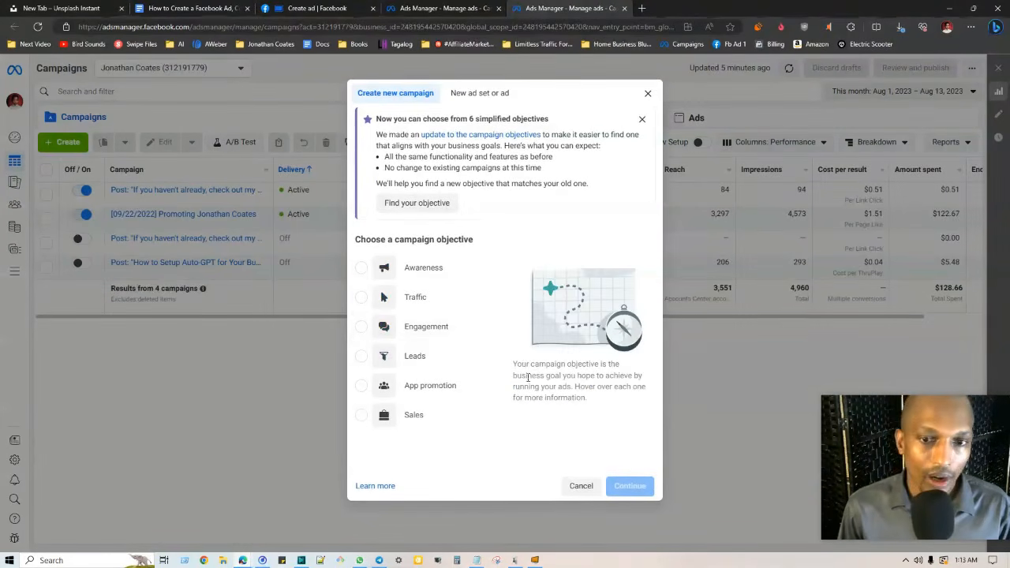
mouse_move(458, 325)
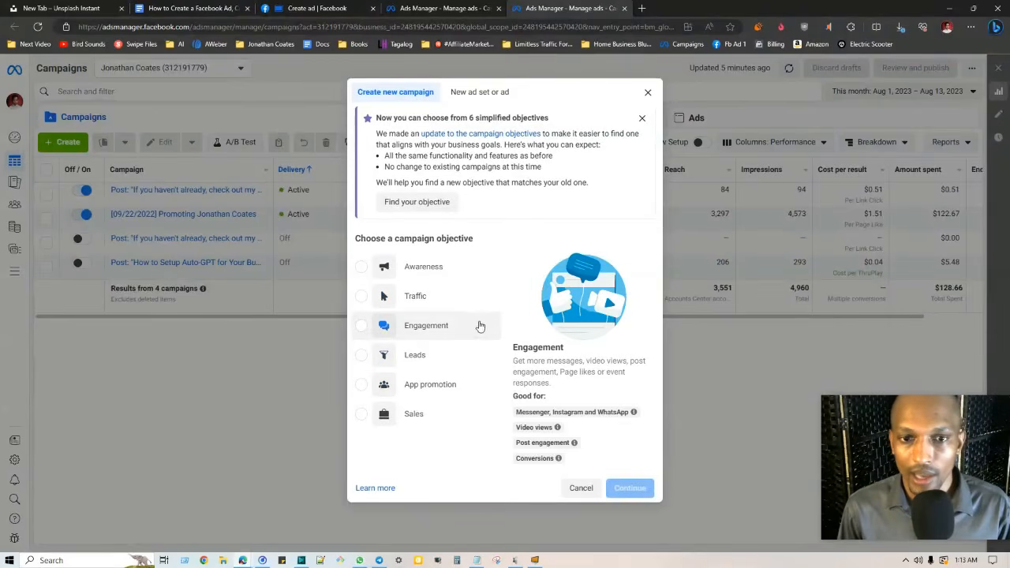
click(419, 305)
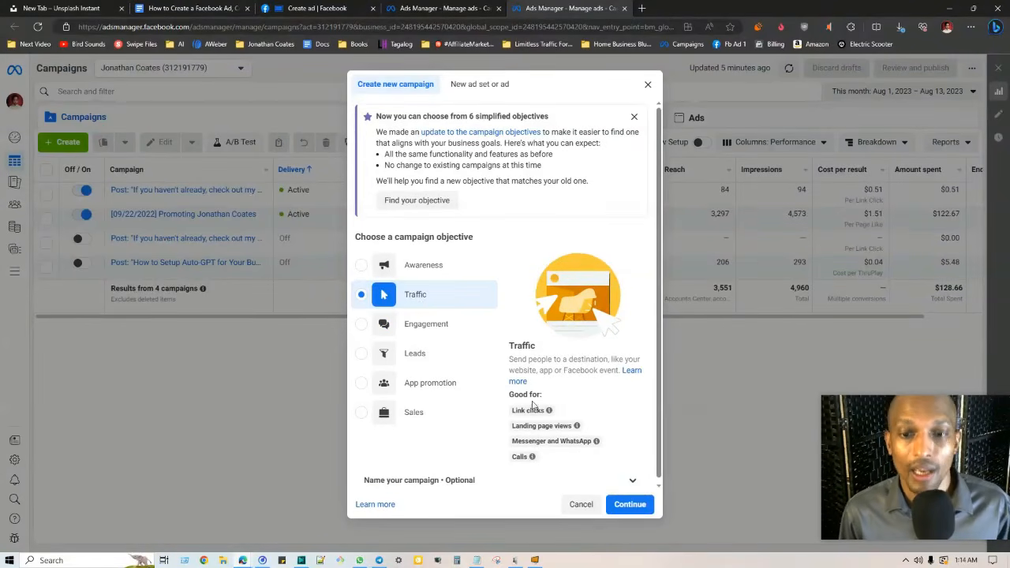
click(631, 503)
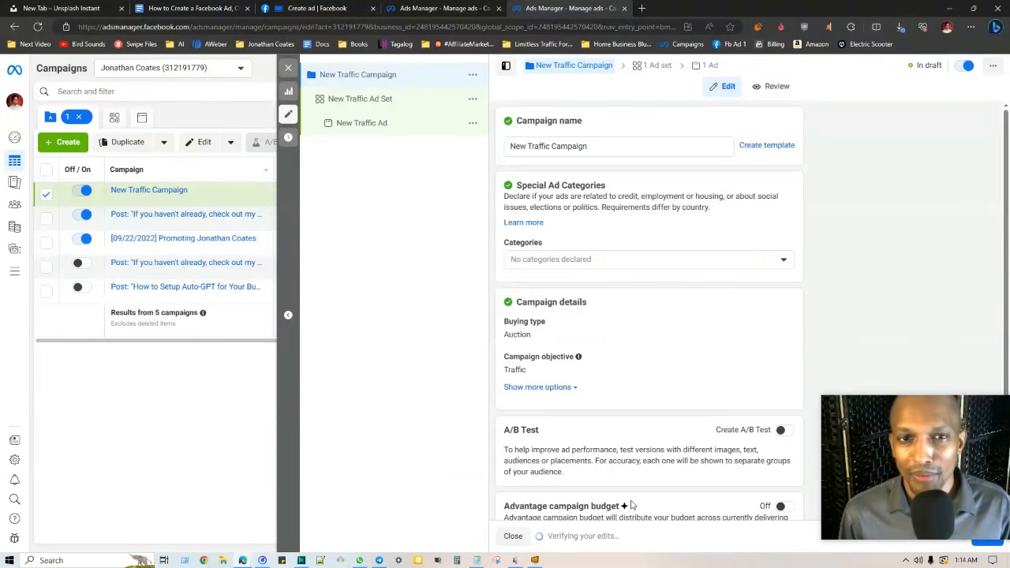
Review the campaign name and leave the special ad categories with none declared
click(590, 148)
key(ctrl+a)
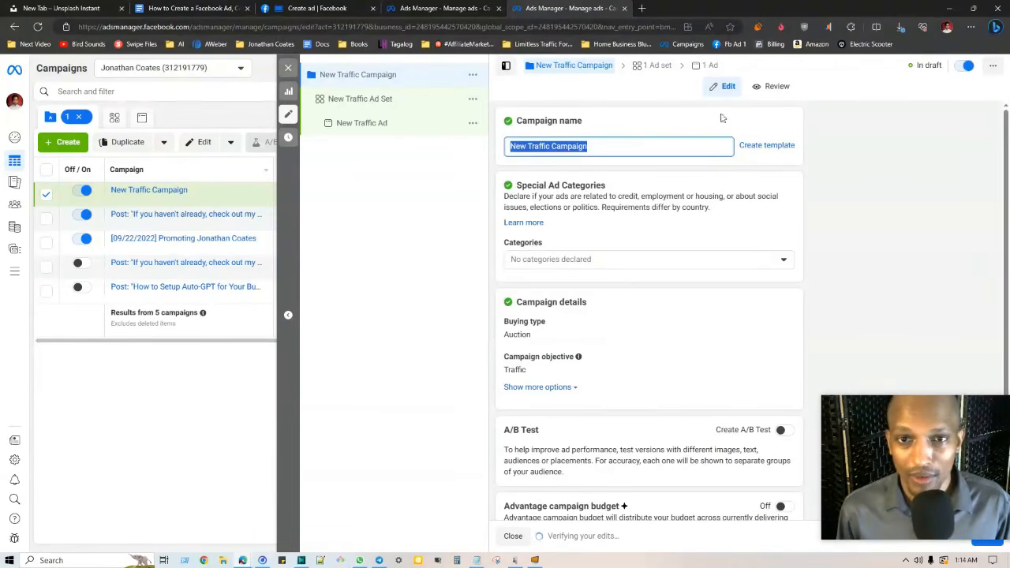
click(892, 162)
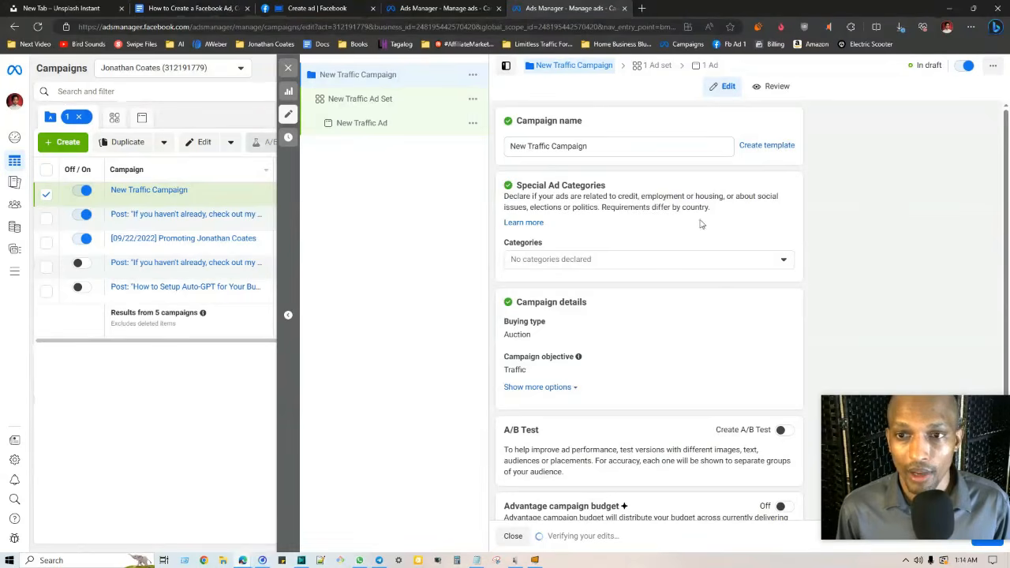
click(786, 261)
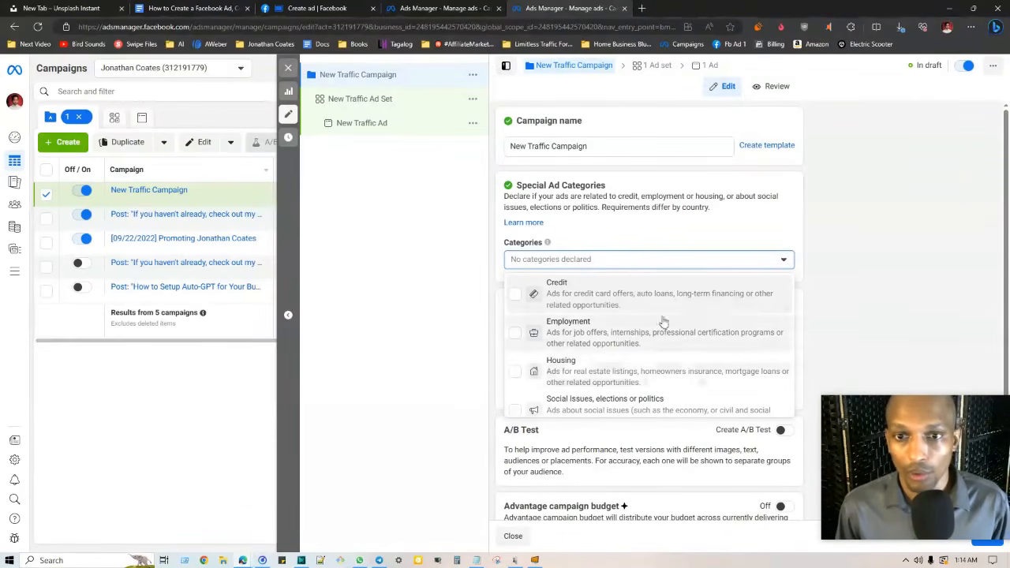
click(887, 176)
Keep the Auction buying type and continue to the ad set settings
scroll(710, 276, down, 1)
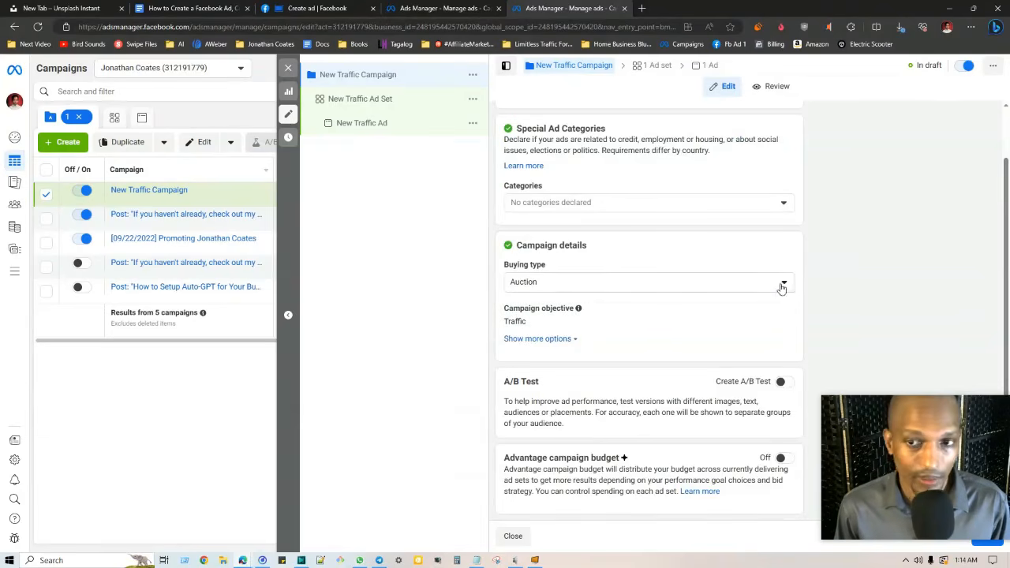
click(781, 289)
click(813, 314)
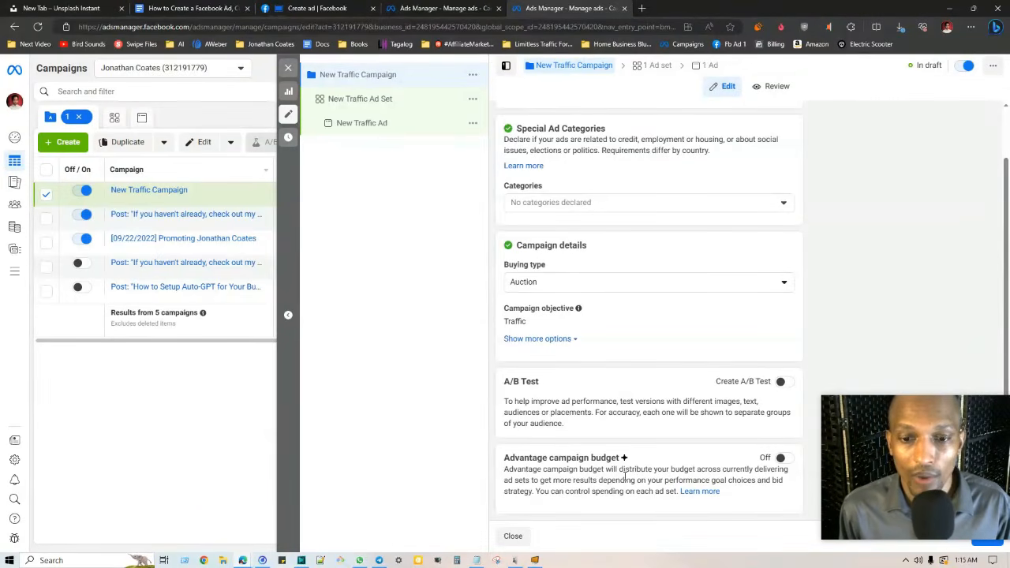
drag(958, 415, 938, 321)
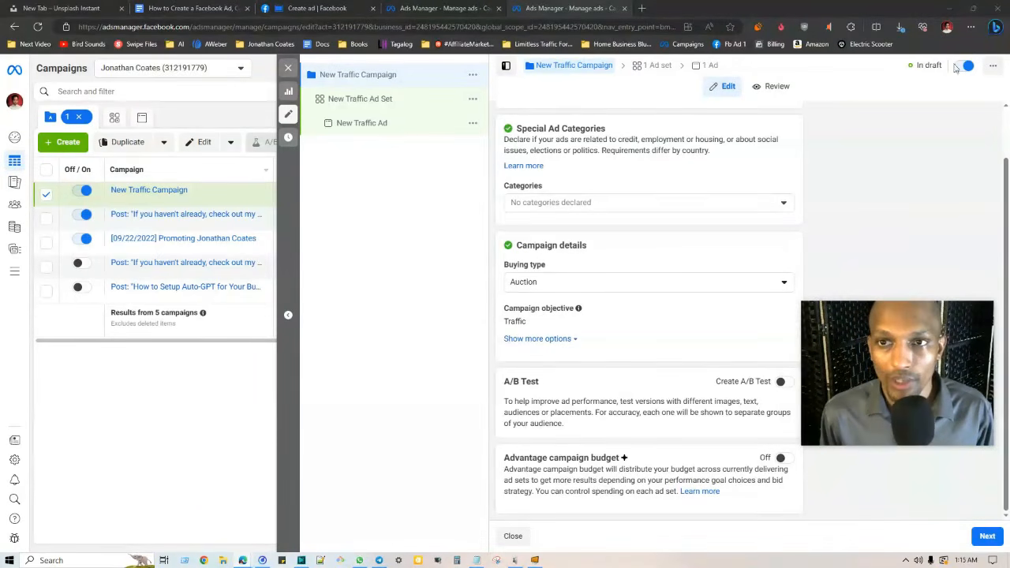
click(986, 536)
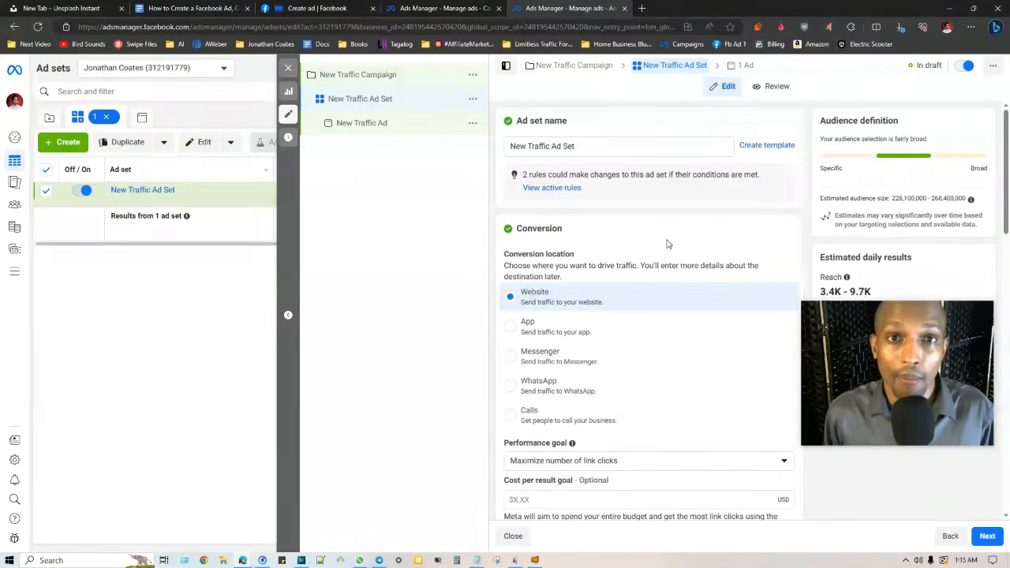
click(315, 8)
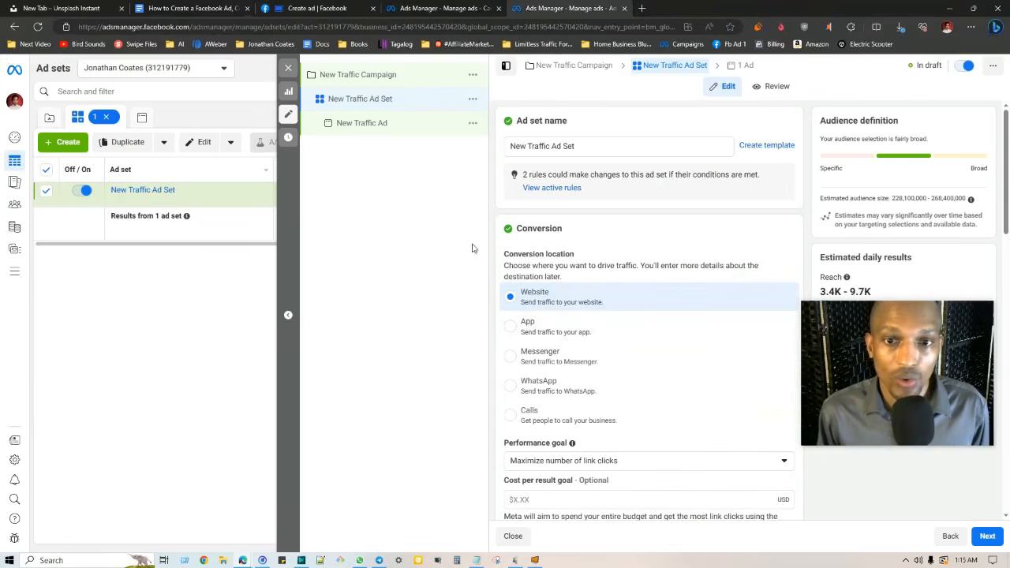
scroll(787, 260, down, 5)
scroll(627, 226, up, 5)
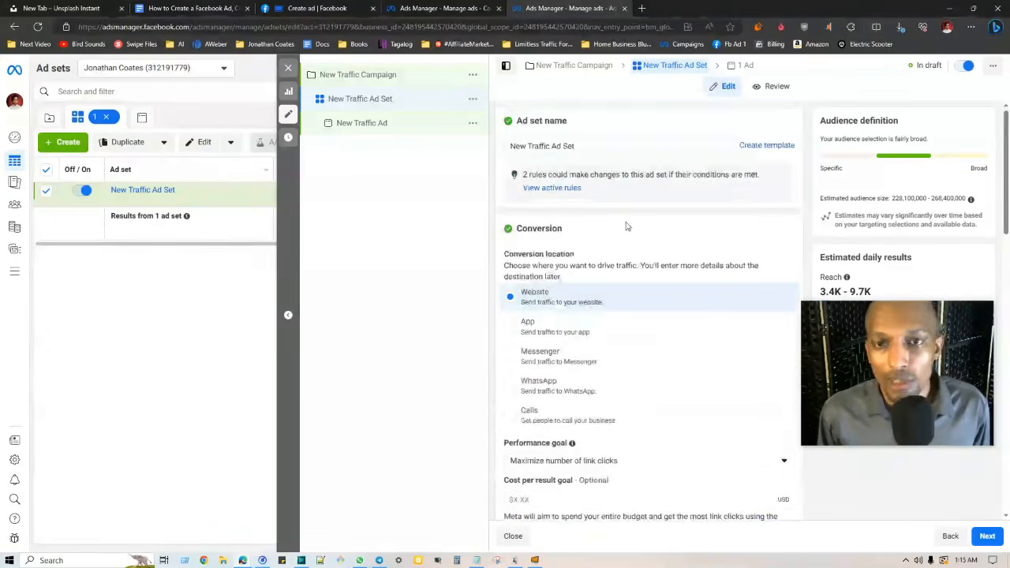
scroll(509, 272, down, 2)
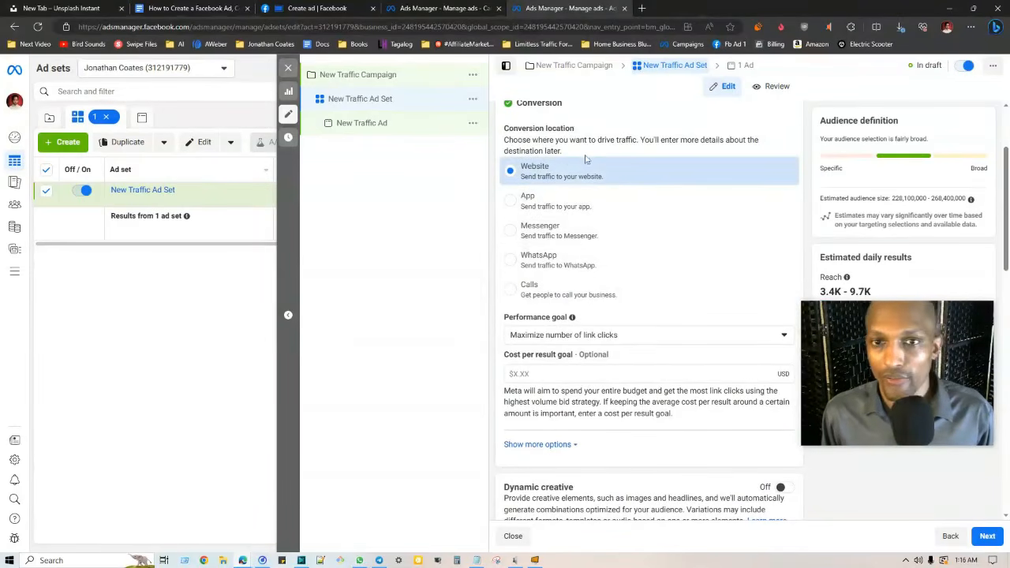
scroll(706, 162, down, 3)
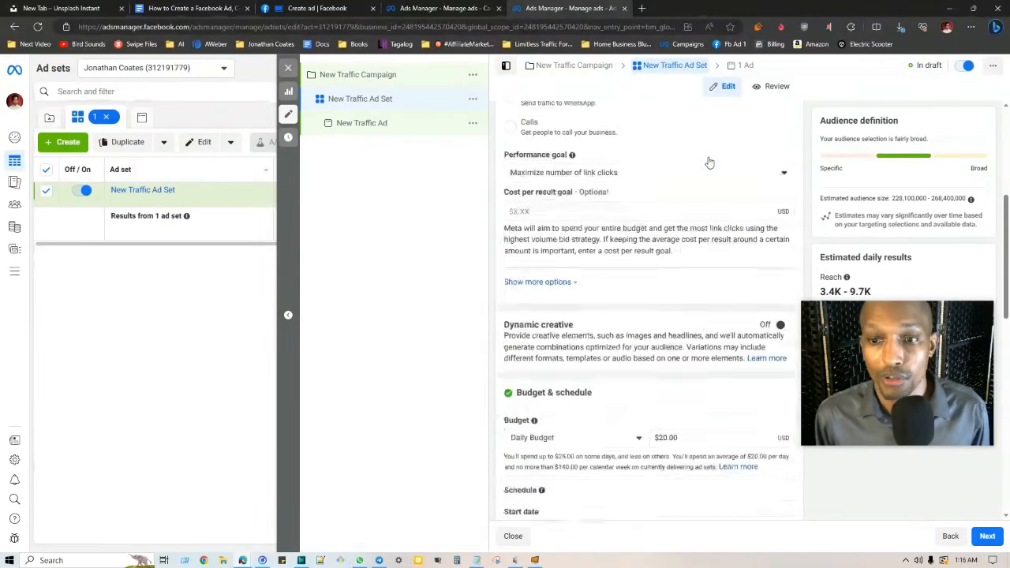
scroll(708, 161, down, 2)
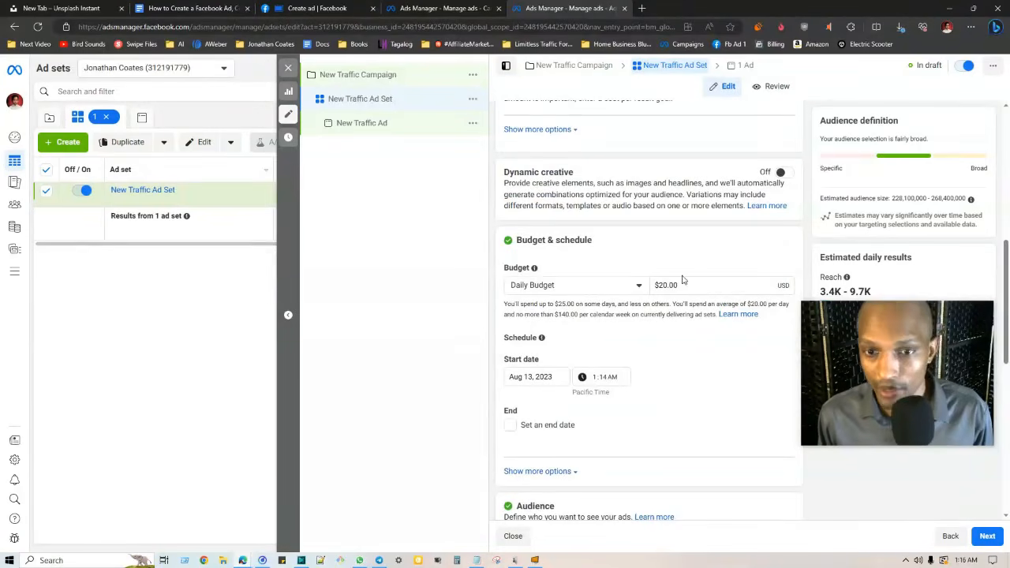
scroll(647, 284, down, 2)
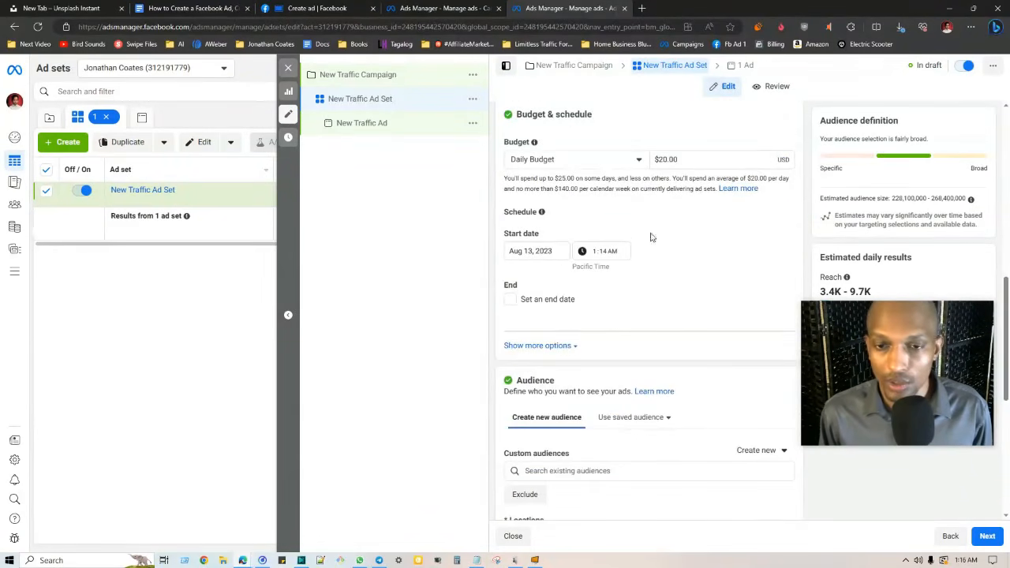
scroll(543, 310, down, 4)
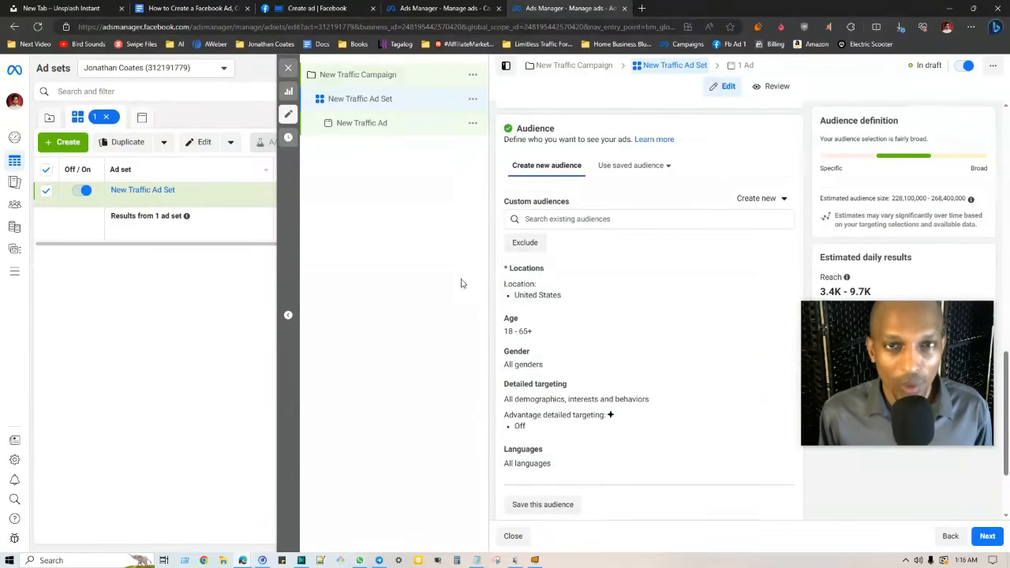
click(631, 167)
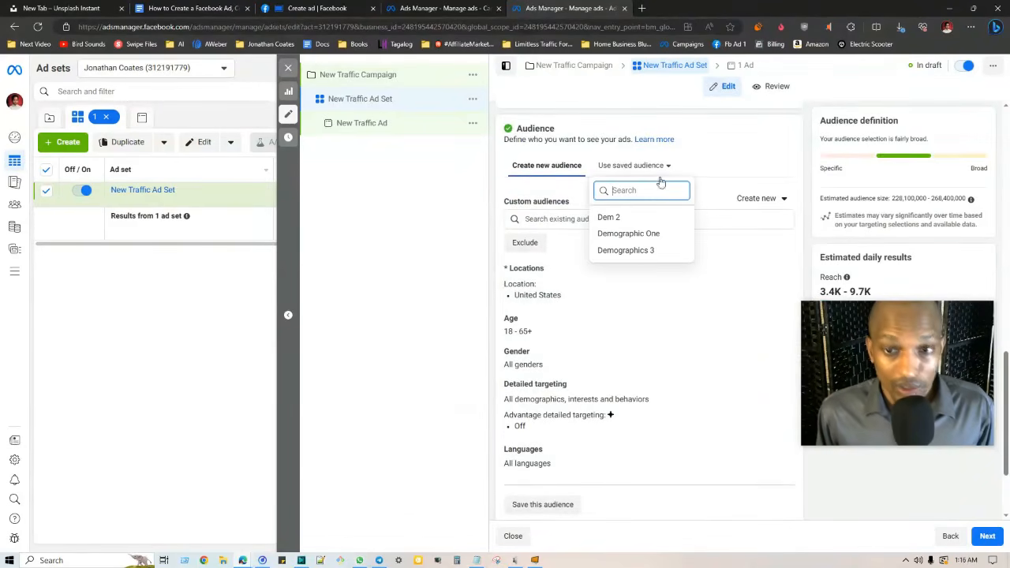
click(387, 426)
scroll(601, 237, down, 2)
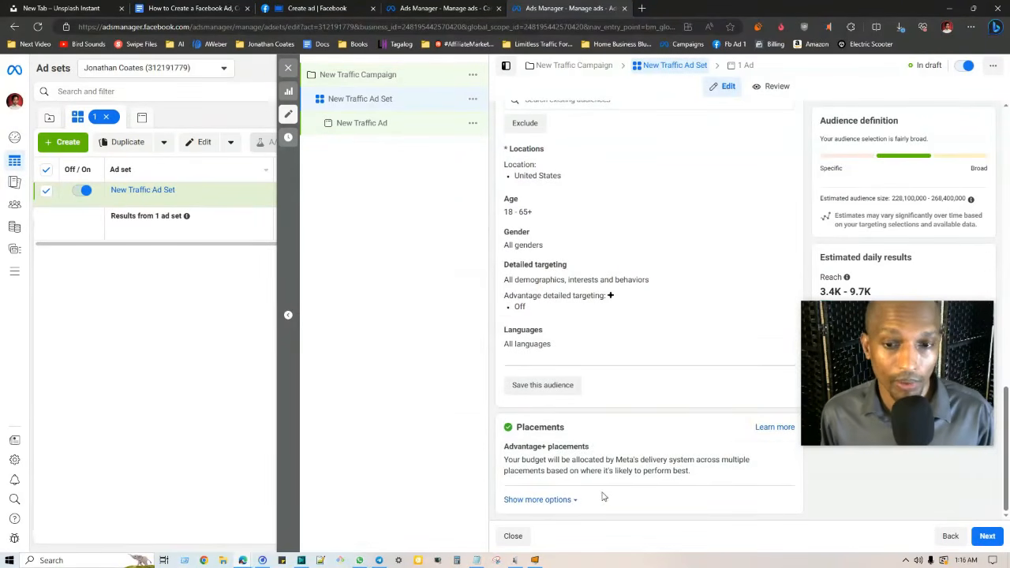
mouse_move(898, 361)
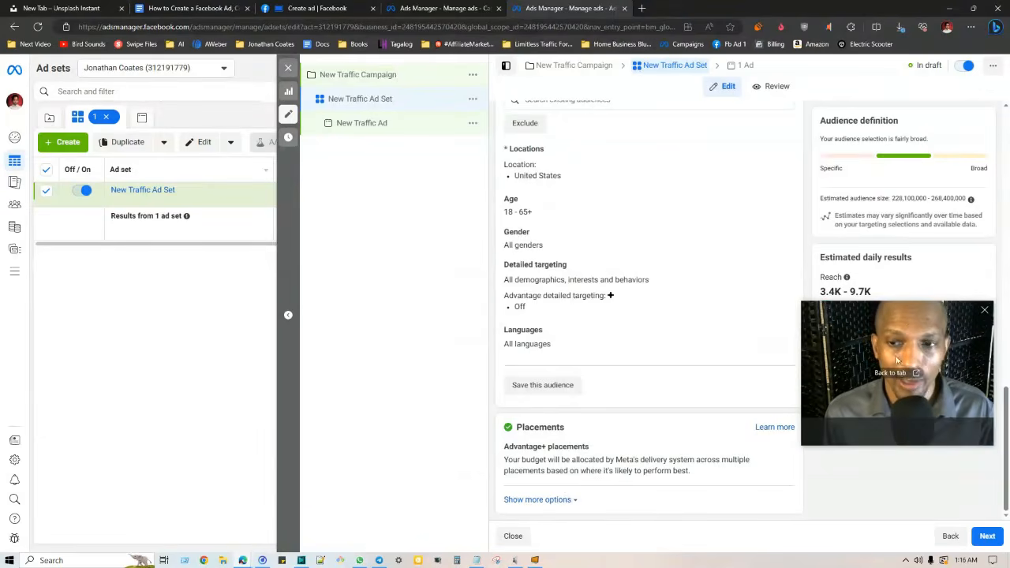
drag(897, 361, 876, 412)
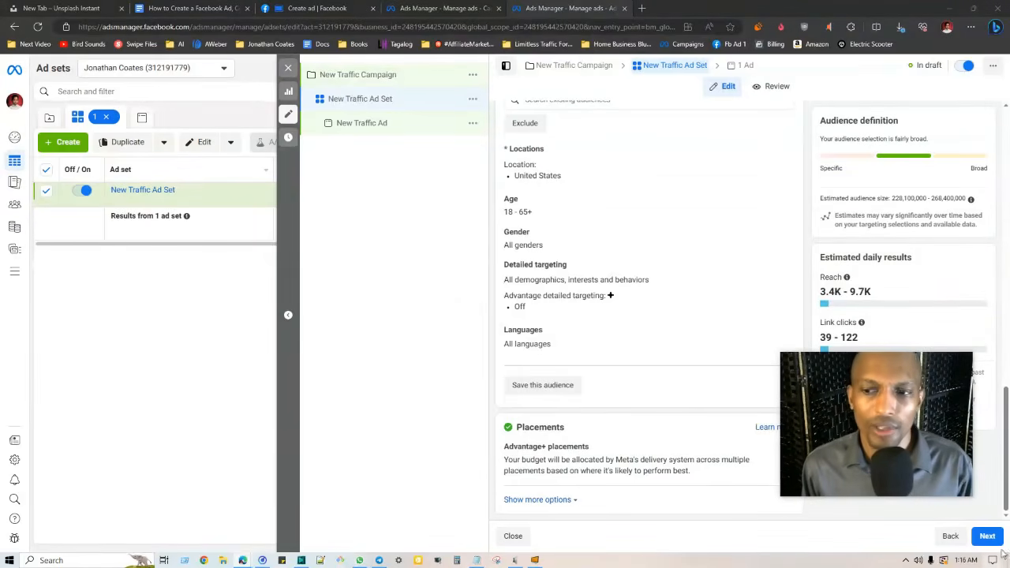
drag(904, 373, 689, 395)
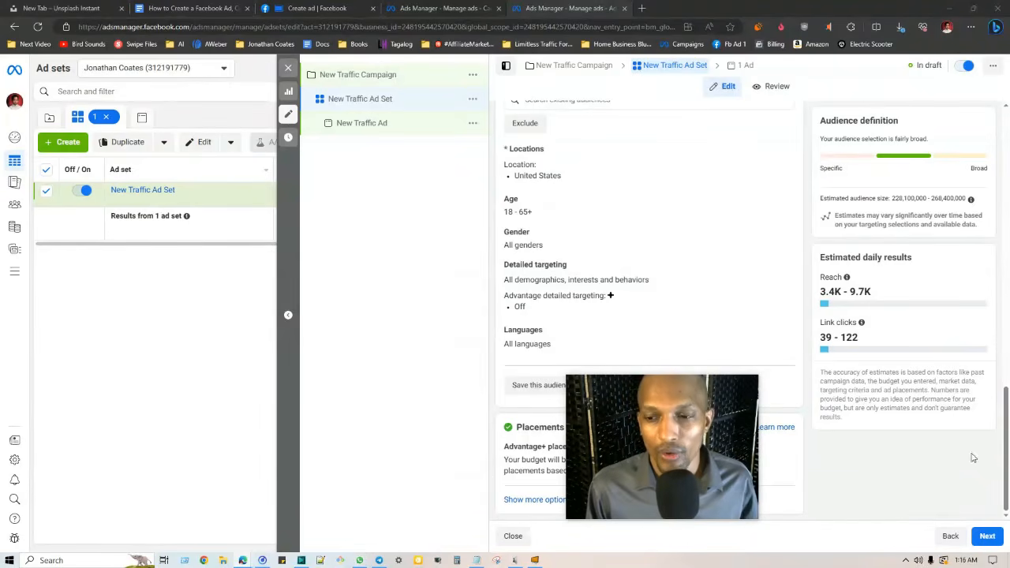
Open the New Traffic Ad's settings and select the text of its ad name
click(986, 538)
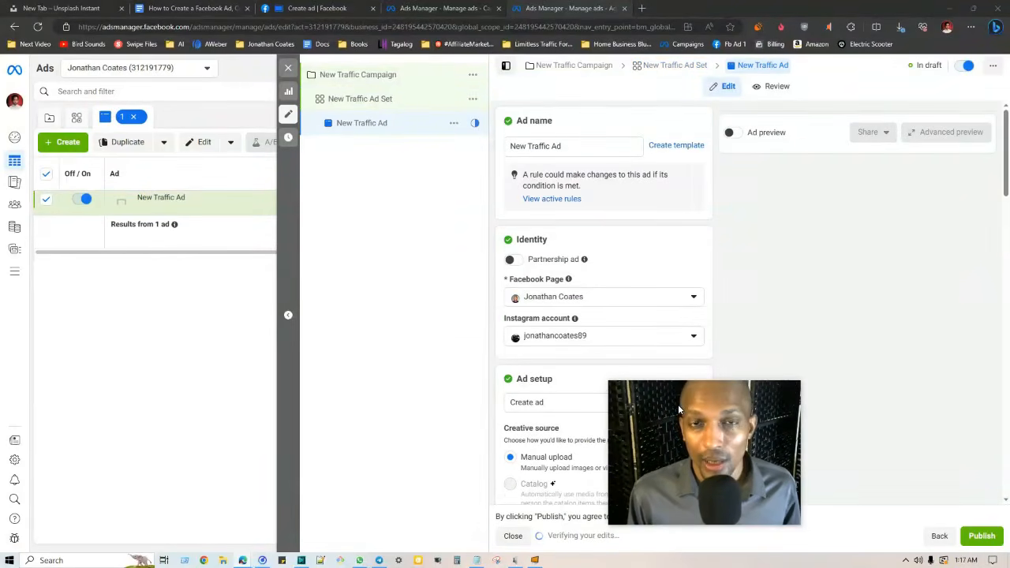
drag(679, 409, 885, 426)
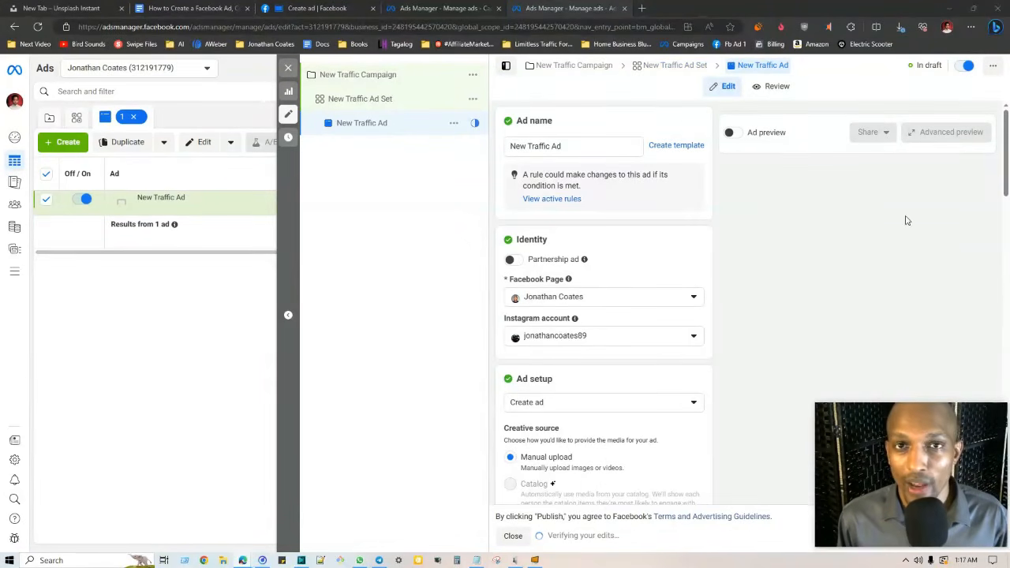
drag(1007, 136, 1009, 146)
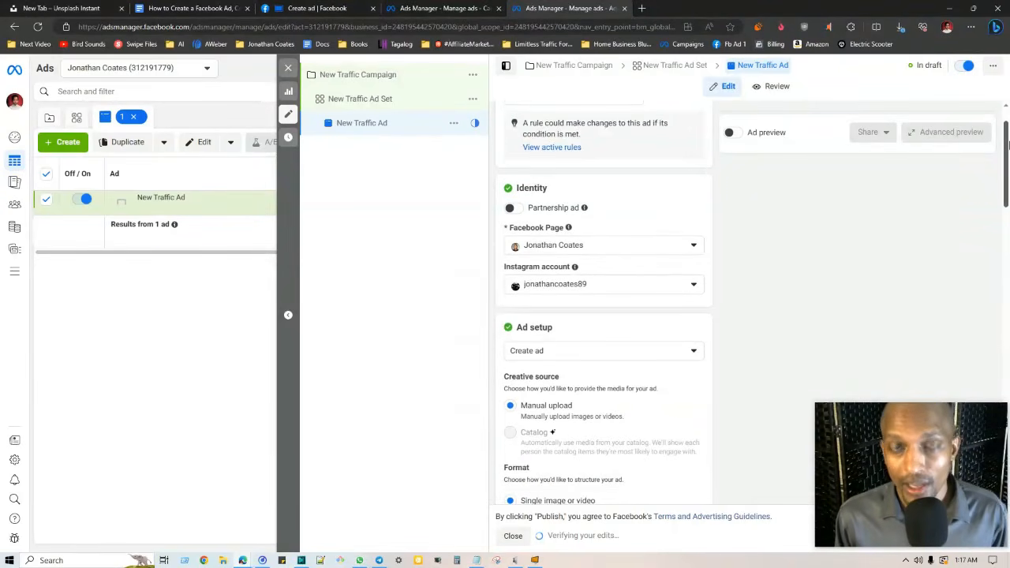
scroll(606, 301, up, 1)
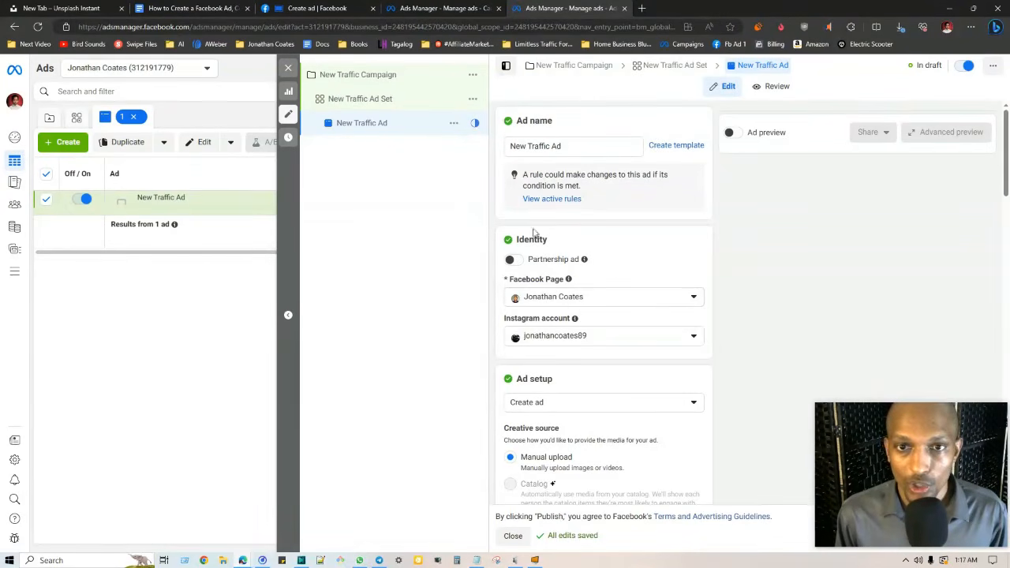
click(592, 148)
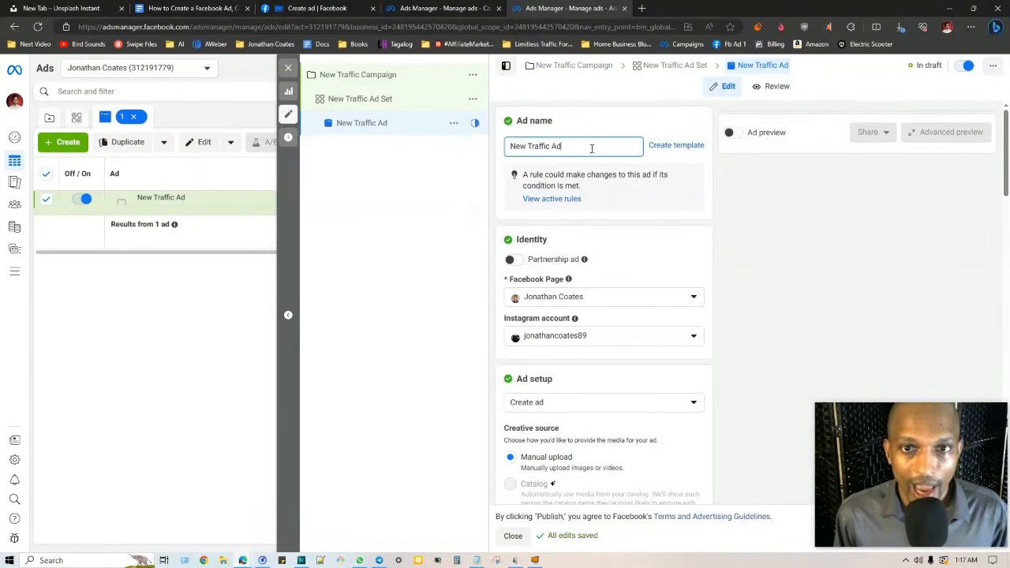
drag(592, 148, 513, 146)
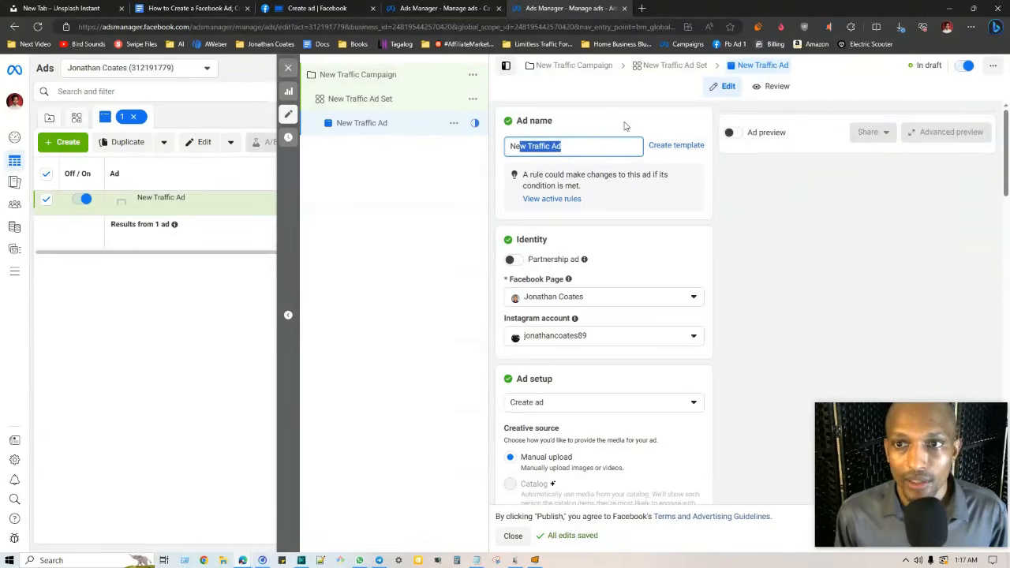
Scroll down to the Ad creative section, with media, primary text, headline and description empty
drag(1007, 129, 897, 214)
scroll(714, 210, down, 3)
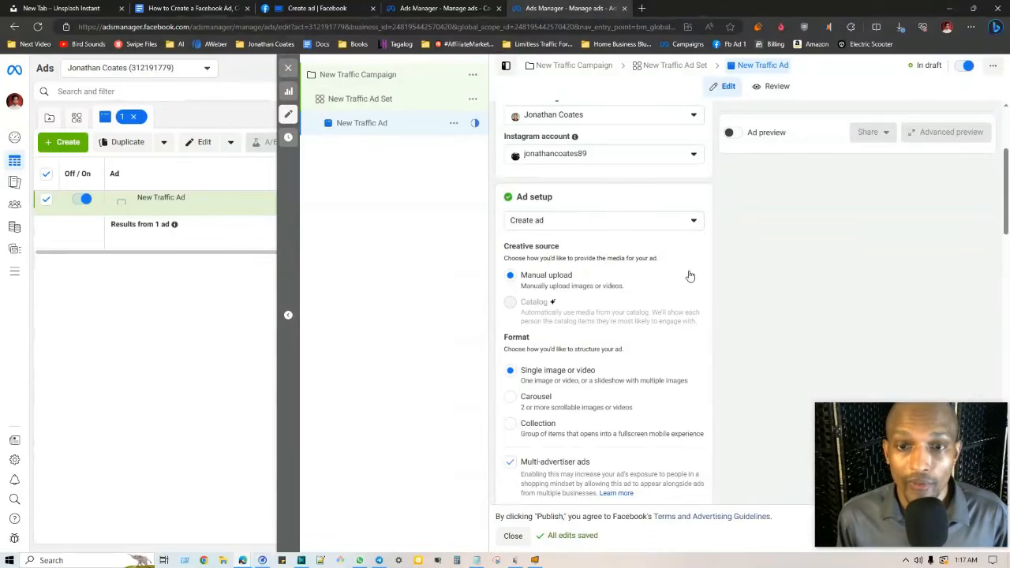
mouse_move(597, 289)
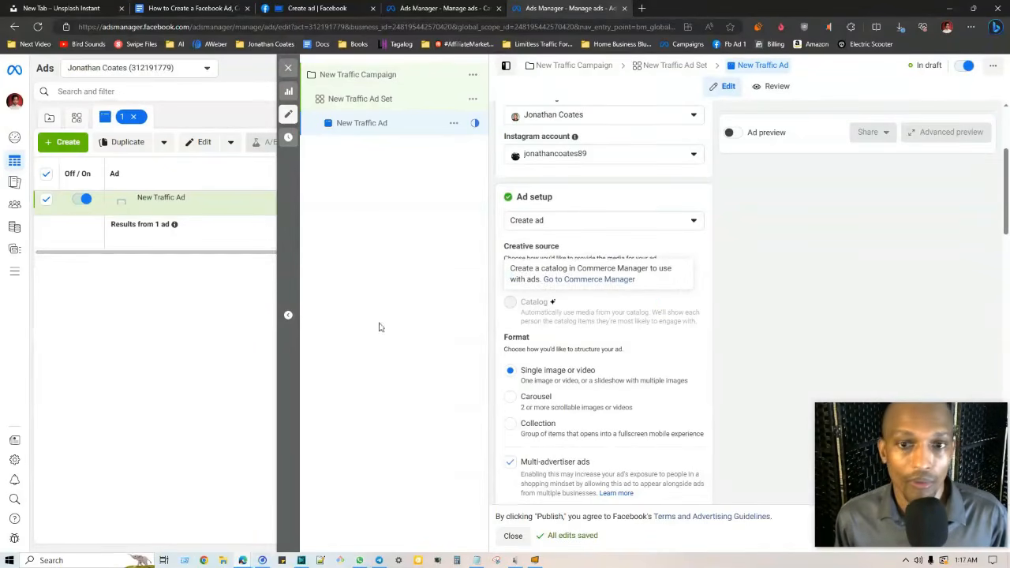
scroll(547, 307, down, 1)
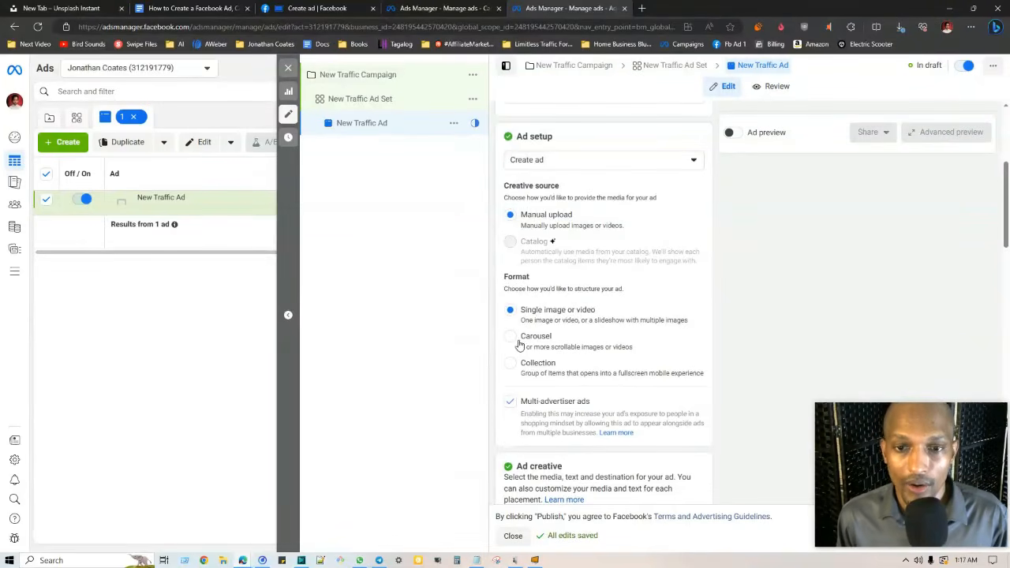
scroll(518, 283, down, 4)
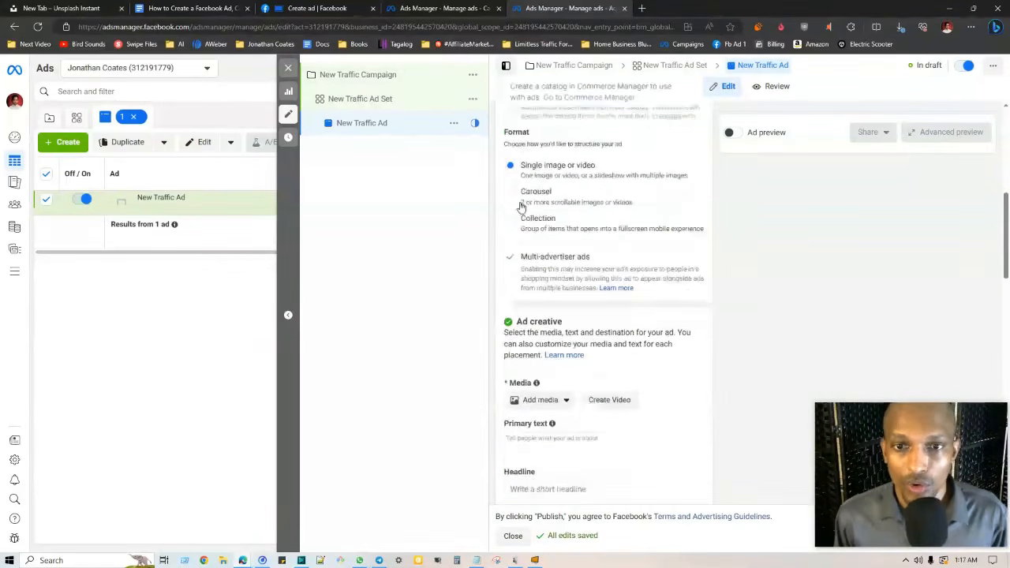
scroll(594, 253, down, 1)
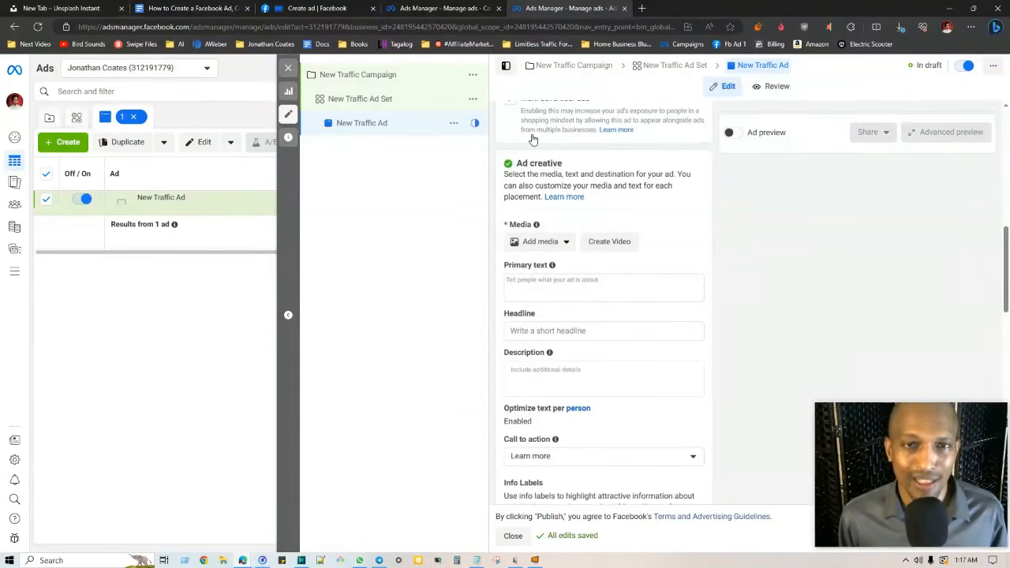
Select the Primary text, Headline and Description fields to show Text suggestions, leaving them empty
click(600, 288)
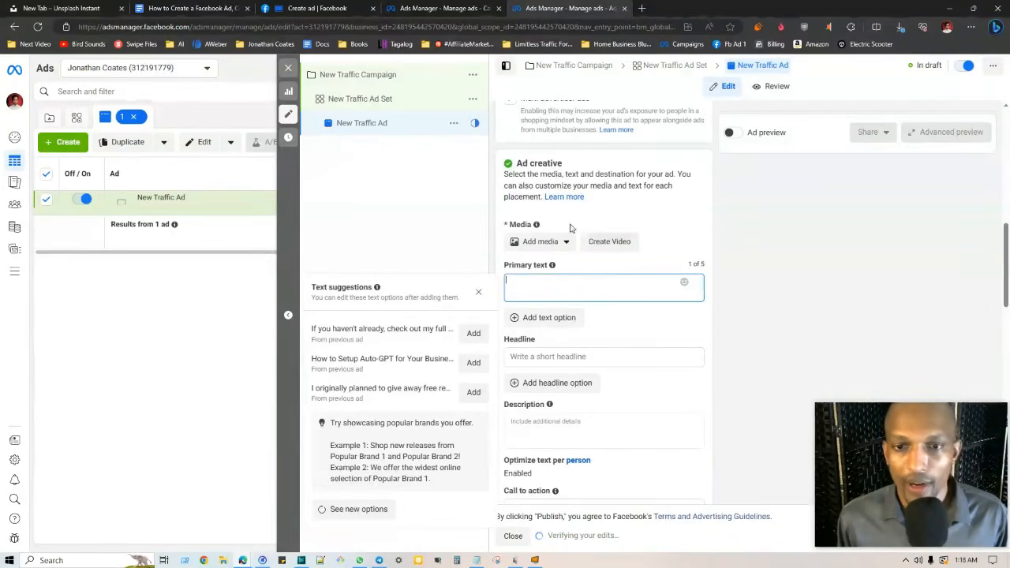
scroll(594, 296, down, 1)
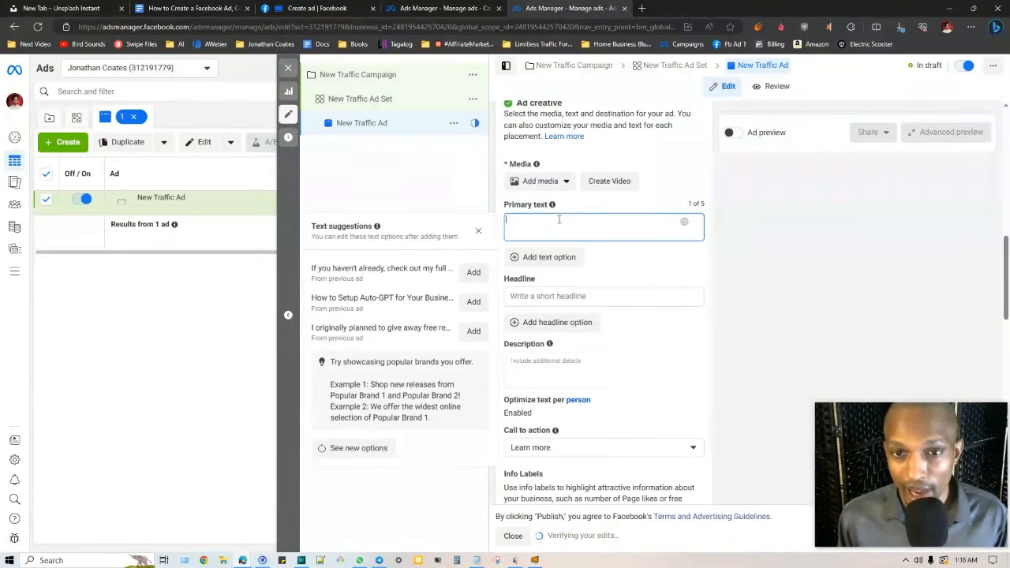
mouse_move(553, 207)
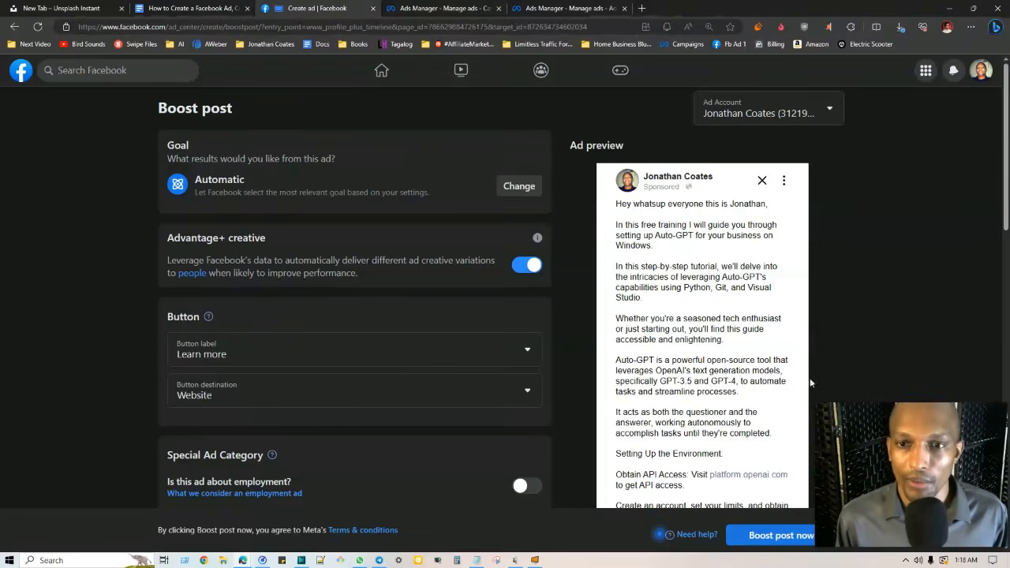
click(570, 8)
scroll(560, 237, down, 1)
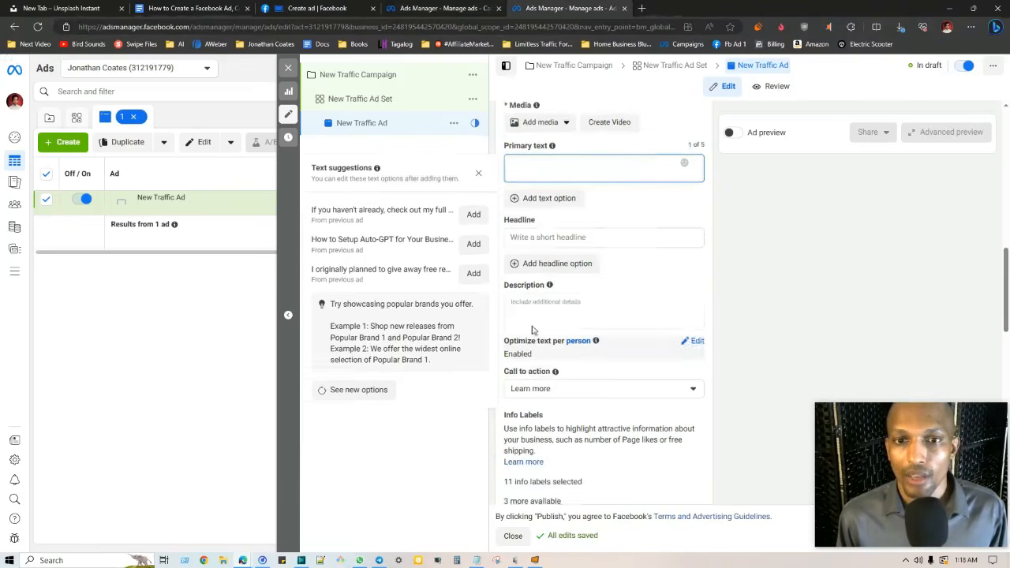
click(560, 235)
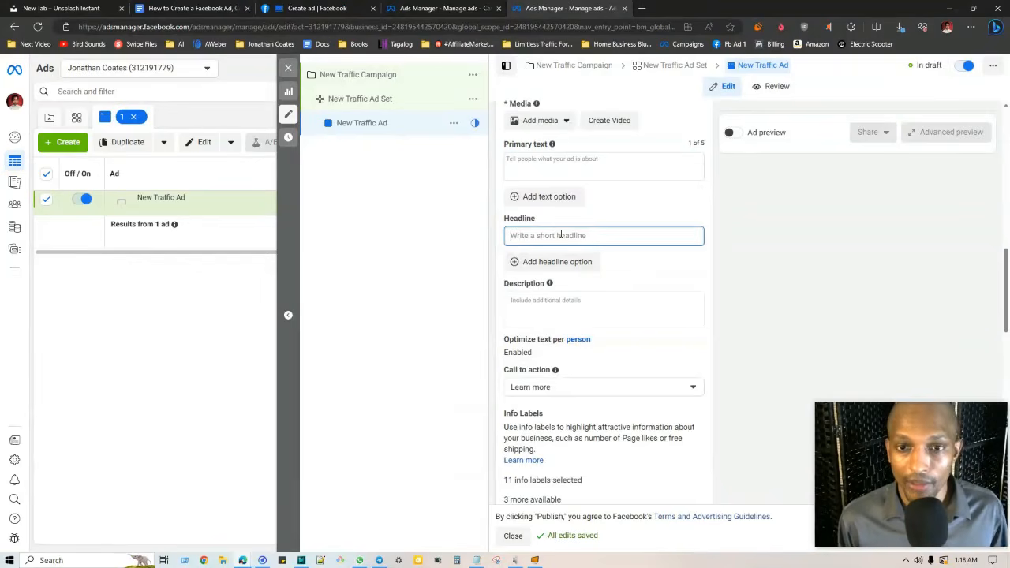
click(545, 302)
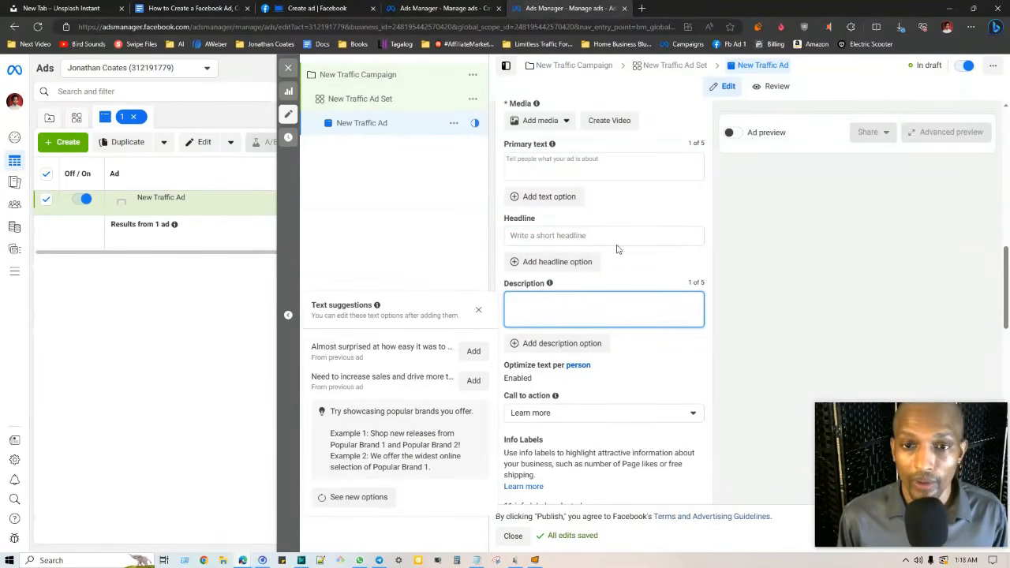
scroll(614, 261, down, 2)
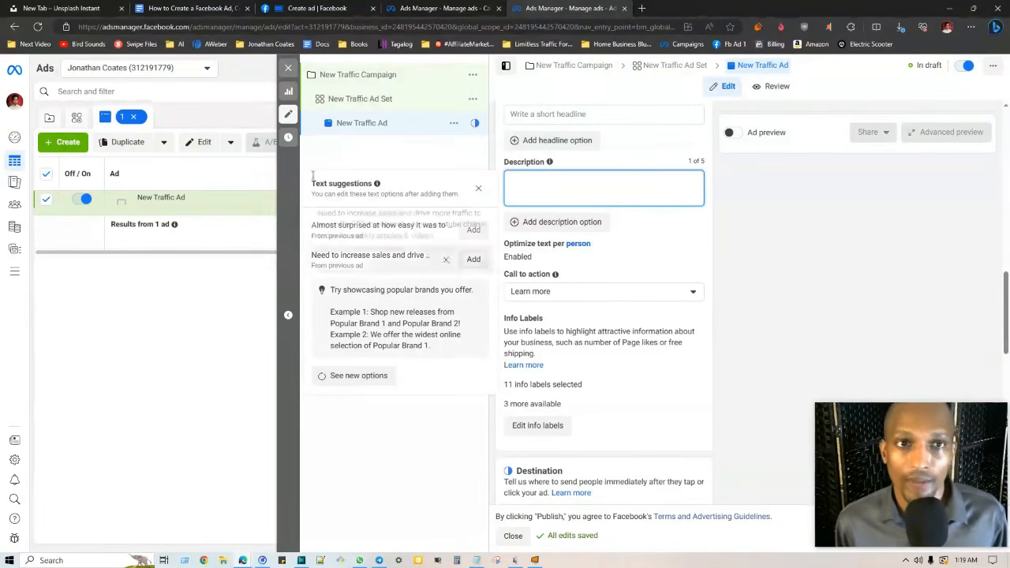
click(167, 7)
Read through the guide's creative, placement and Track your results sections, then return to Ads Manager
scroll(378, 292, up, 3)
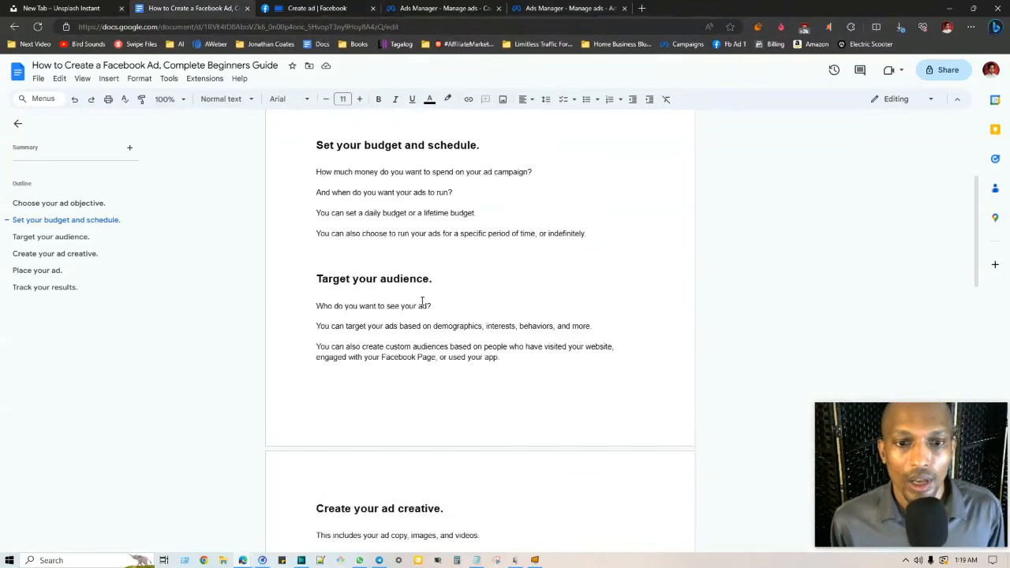
scroll(424, 358, down, 5)
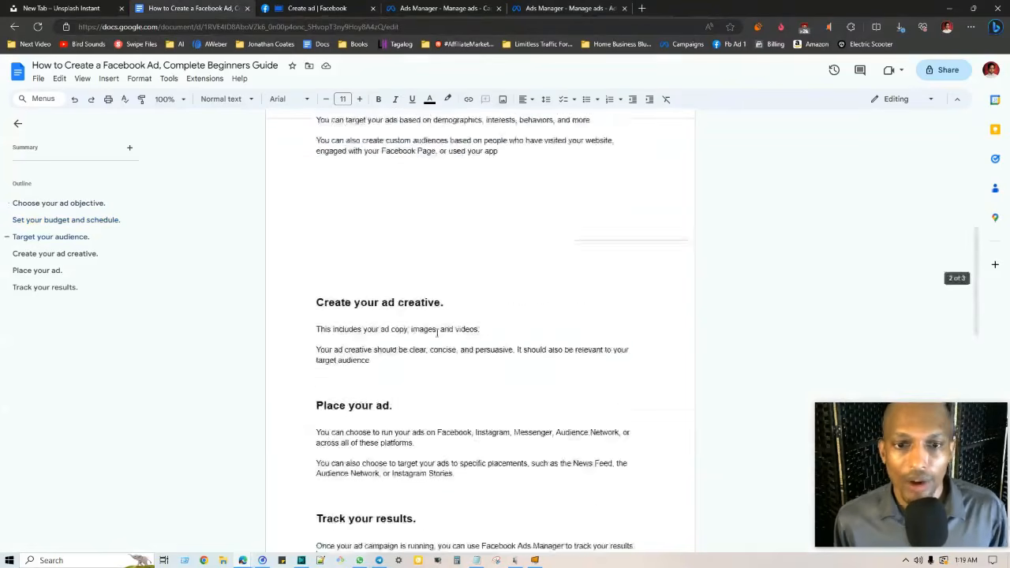
scroll(335, 328, up, 2)
scroll(467, 232, down, 2)
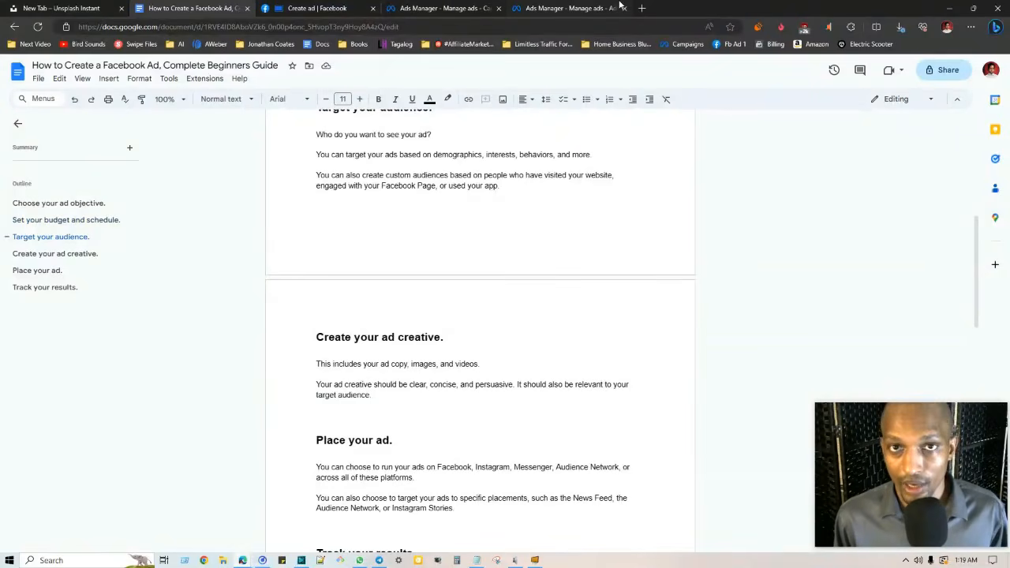
scroll(541, 155, down, 3)
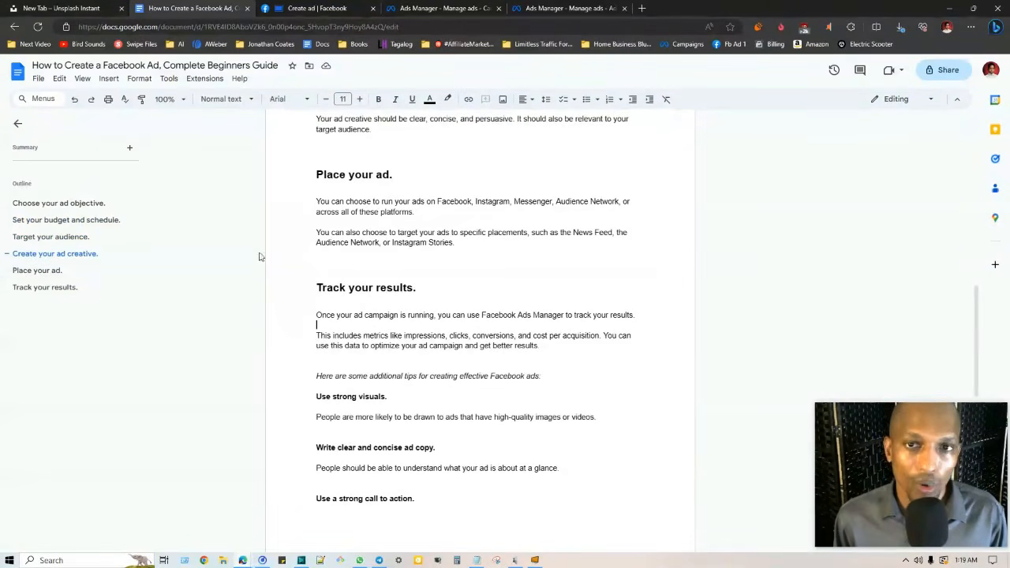
click(570, 8)
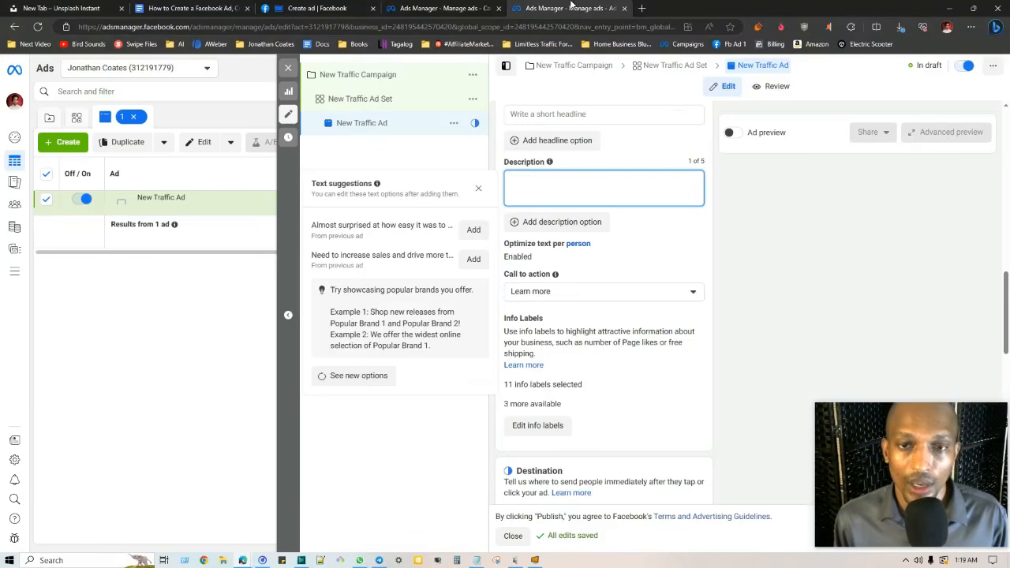
Scroll the ad editor through Website destination, Browser add-ons, Languages and Tracking settings
scroll(548, 264, down, 3)
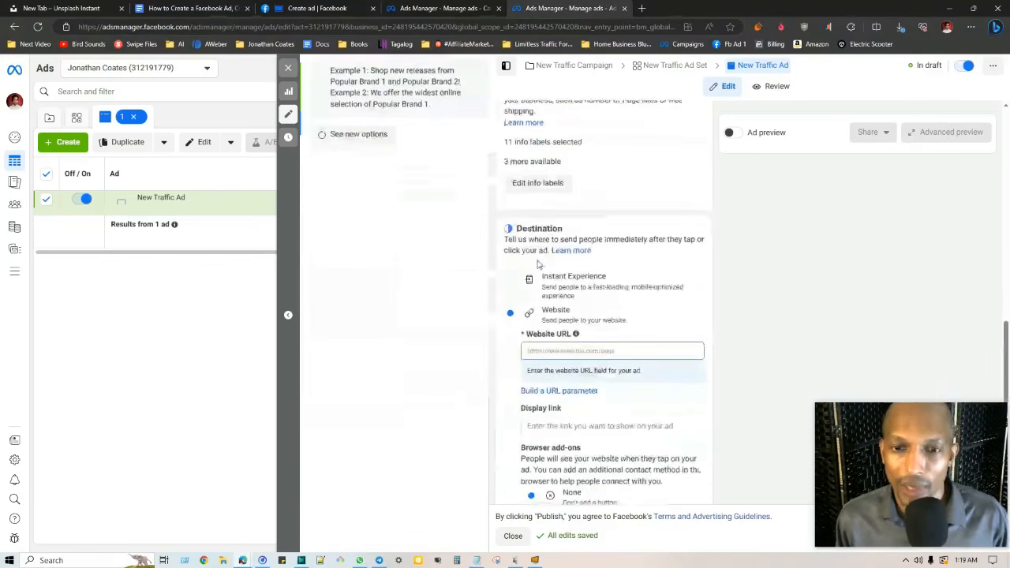
scroll(629, 278, down, 2)
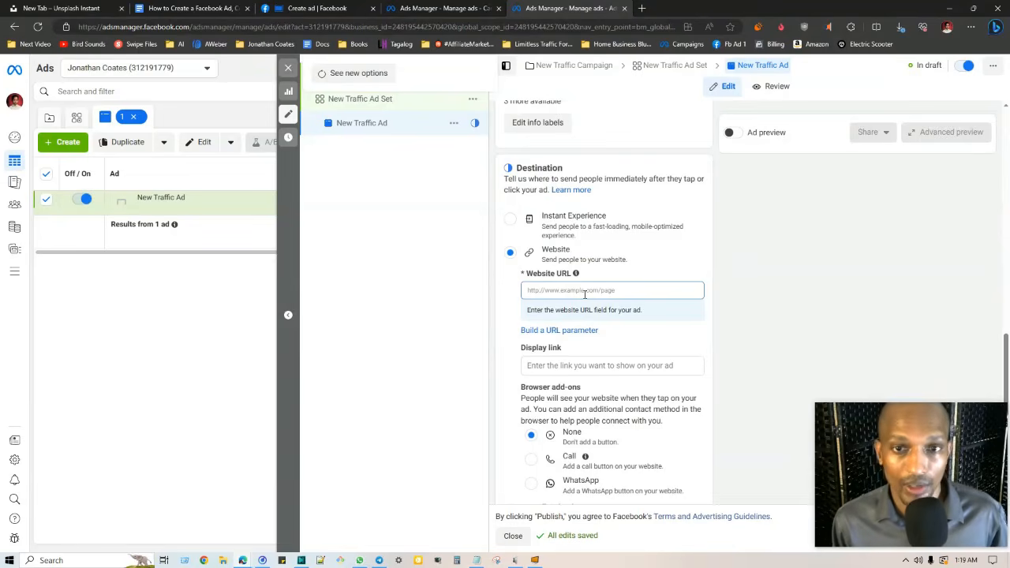
scroll(585, 293, down, 3)
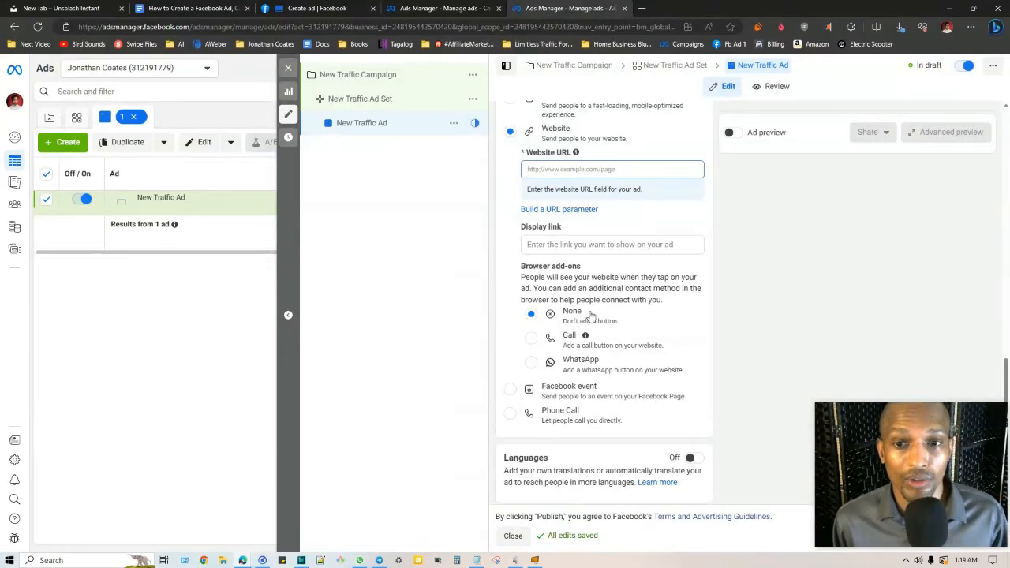
scroll(535, 314, down, 1)
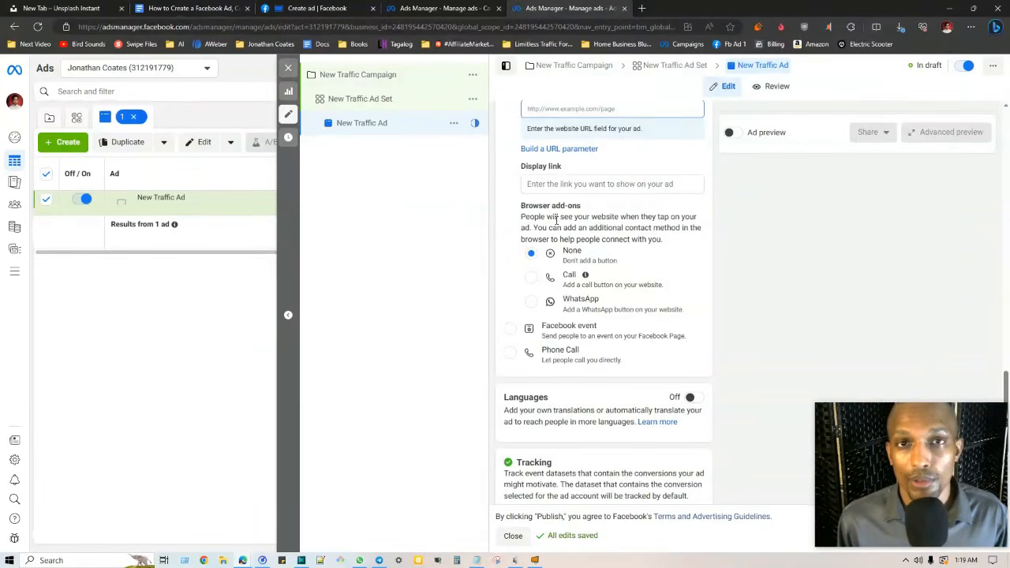
scroll(515, 226, down, 3)
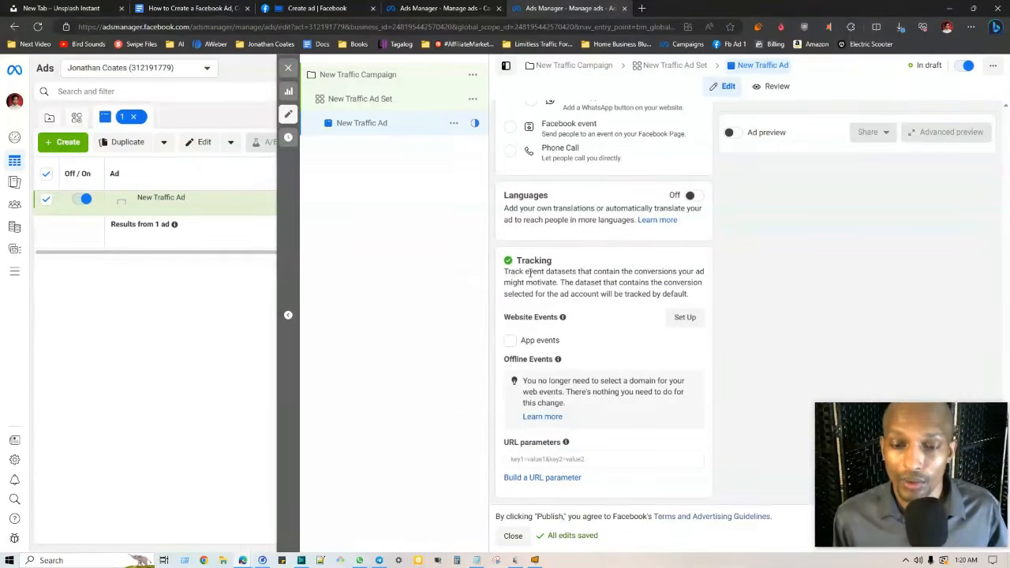
drag(895, 459, 869, 350)
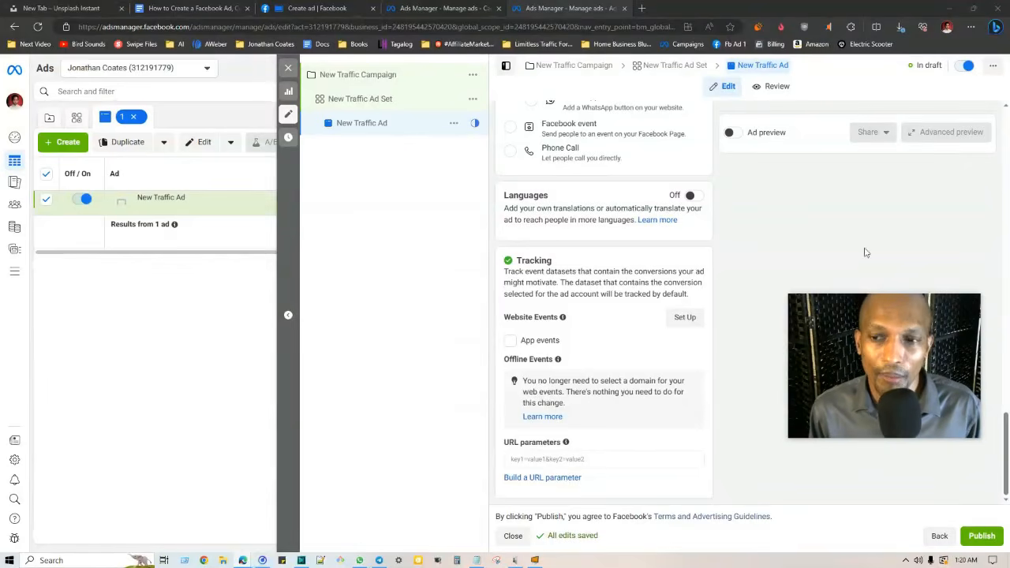
drag(908, 332, 919, 450)
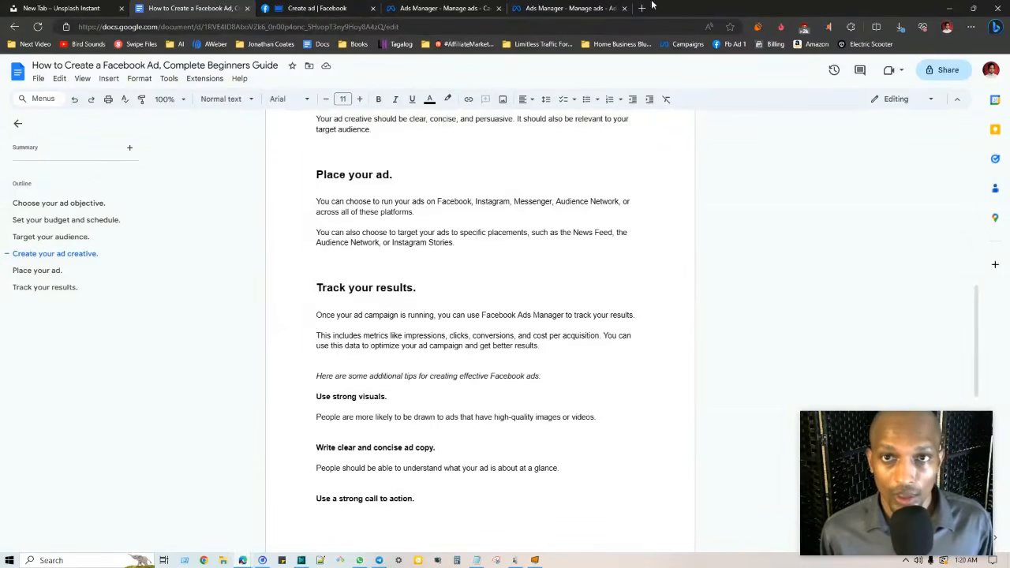
Open the Campaigns list in a new tab and close the ad editor tab
click(568, 8)
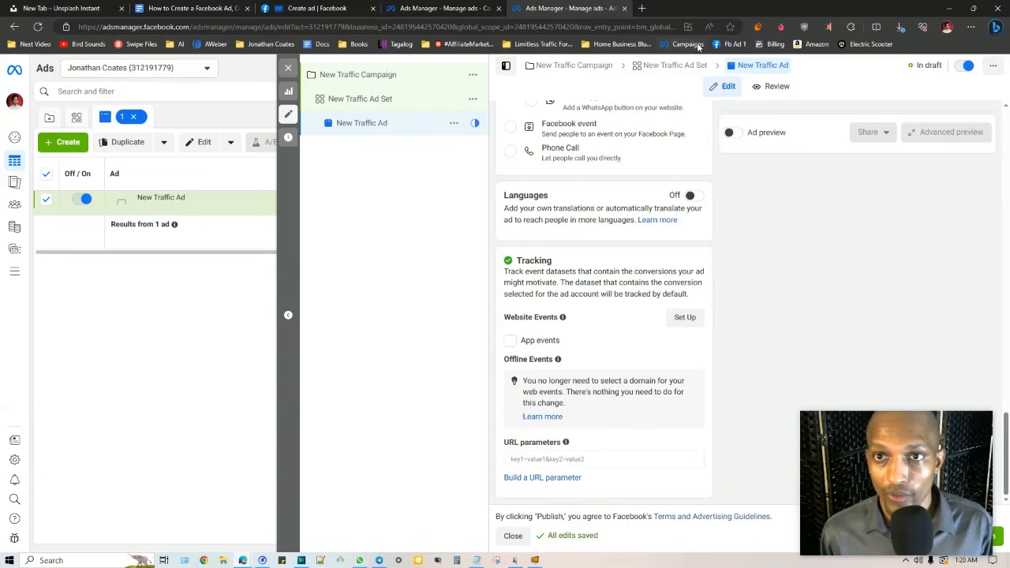
right_click(777, 43)
click(719, 50)
click(624, 8)
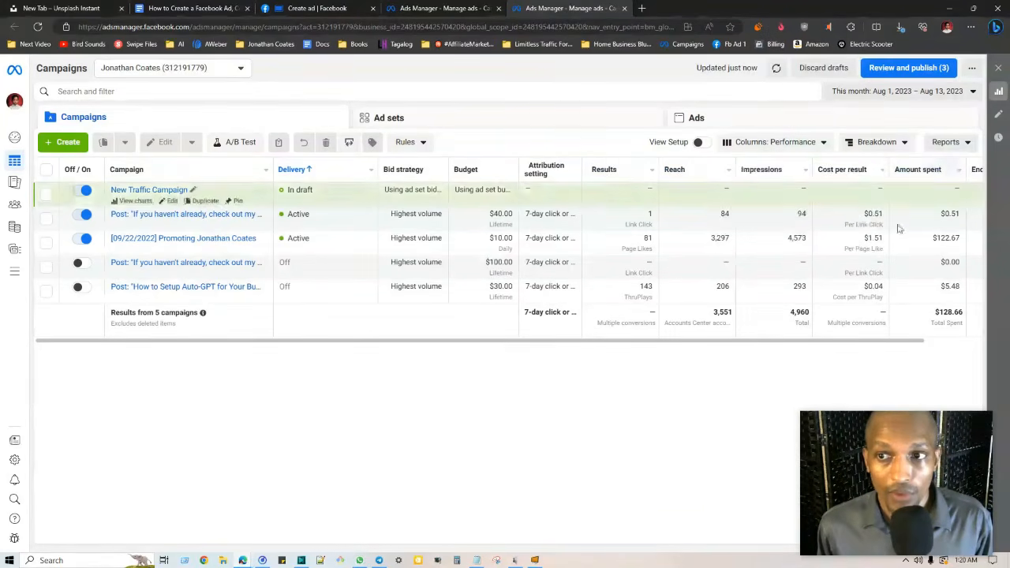
Scroll the campaigns table sideways to check the draft New Traffic Campaign, then return to the guide
drag(842, 342, 922, 345)
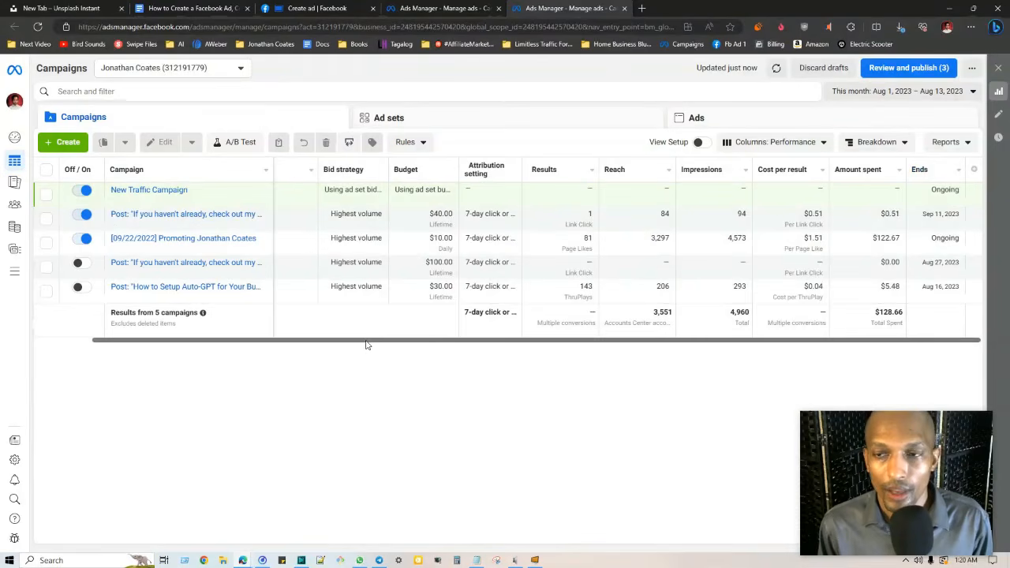
drag(879, 343, 783, 341)
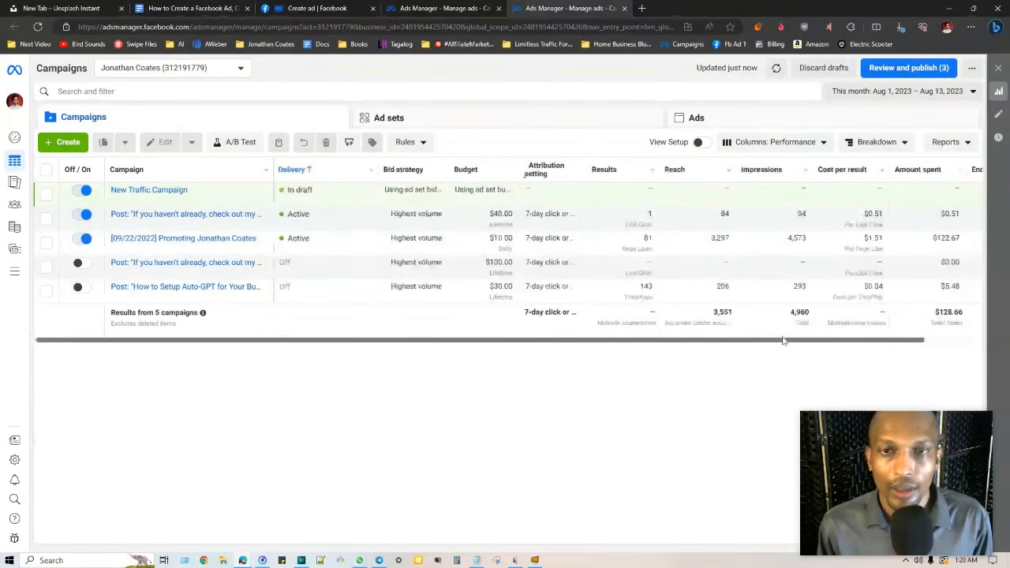
click(292, 8)
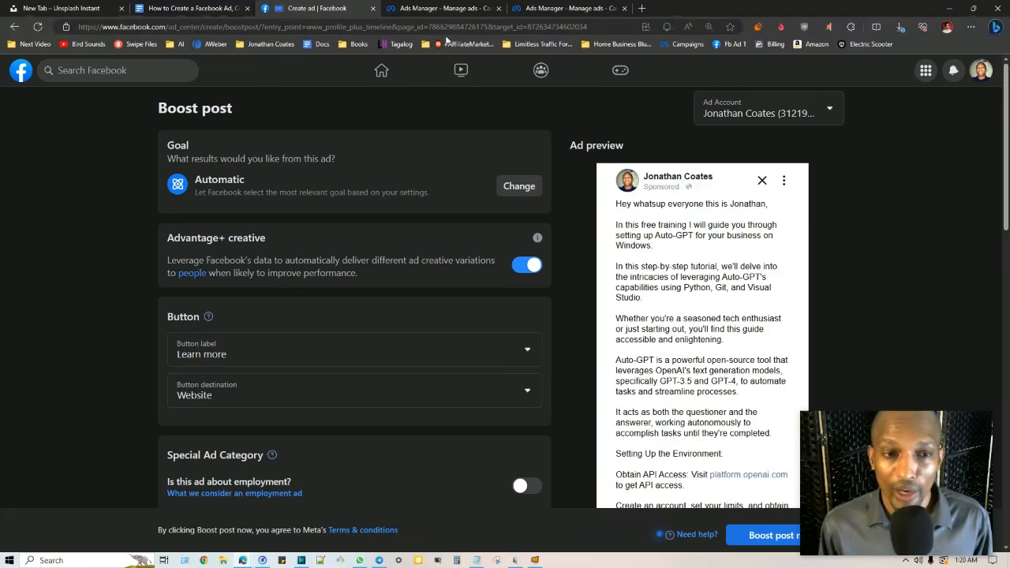
click(185, 8)
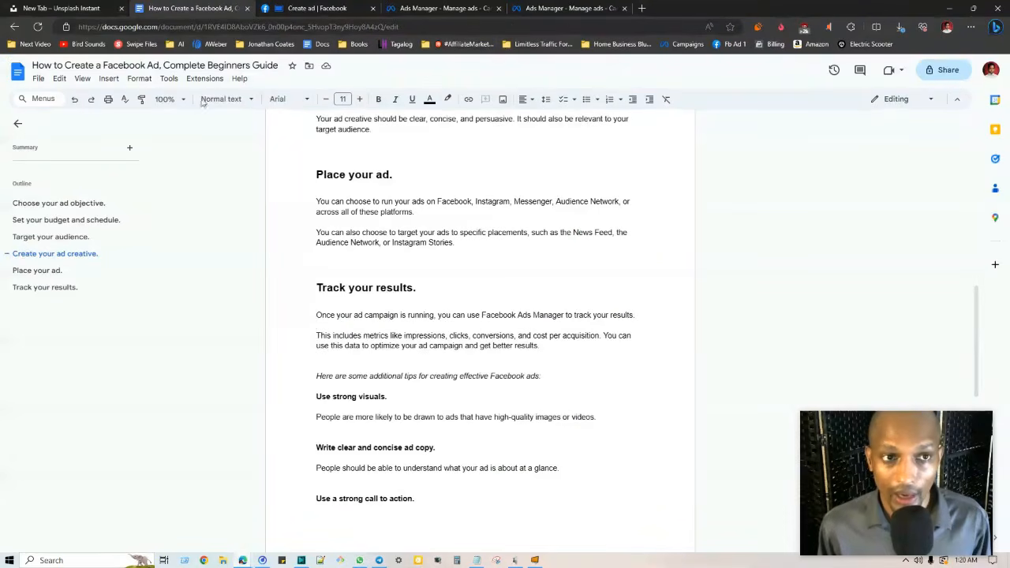